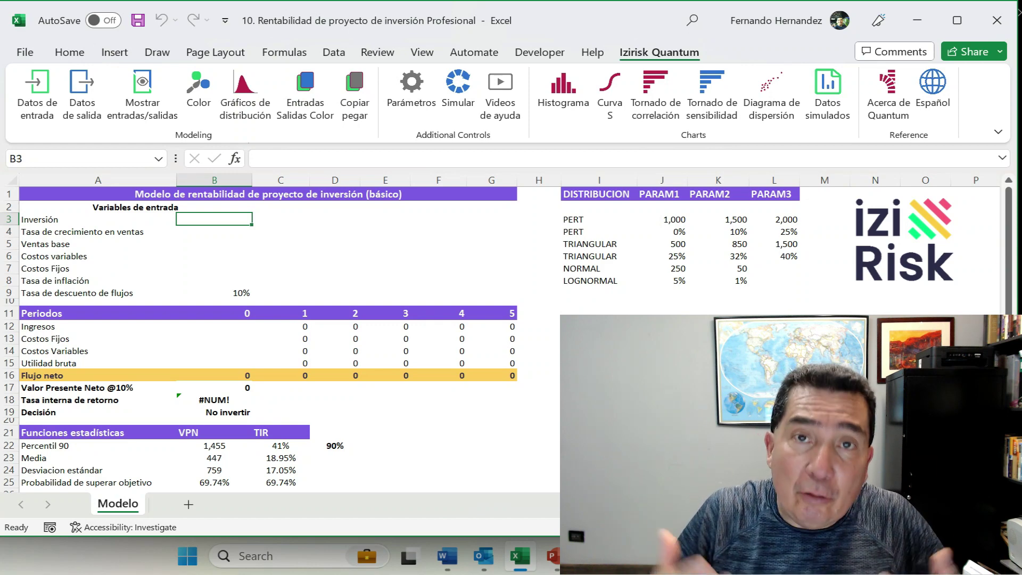
left_click(202, 218)
left_click(203, 263, "shift")
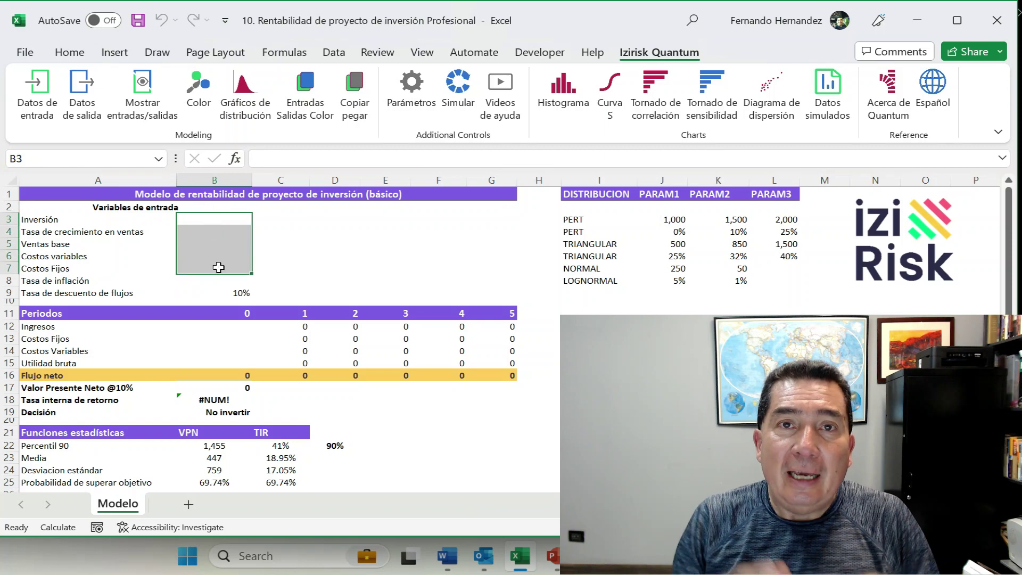
left_click_drag(45, 219, 70, 360)
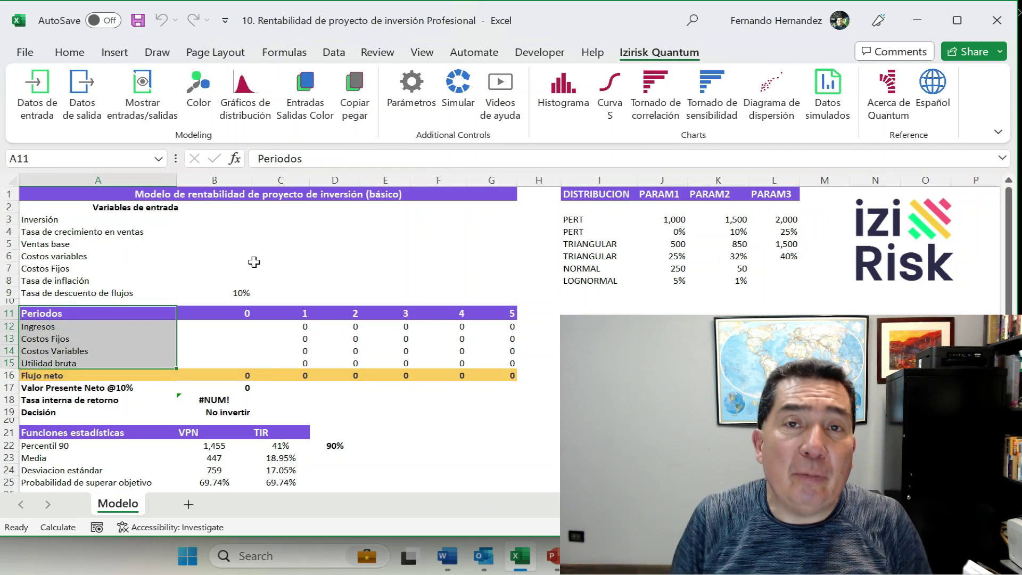
Define Inversión in B3 as a PERT distribution with the formula =izpert(J3,K3,L3)
left_click(256, 220)
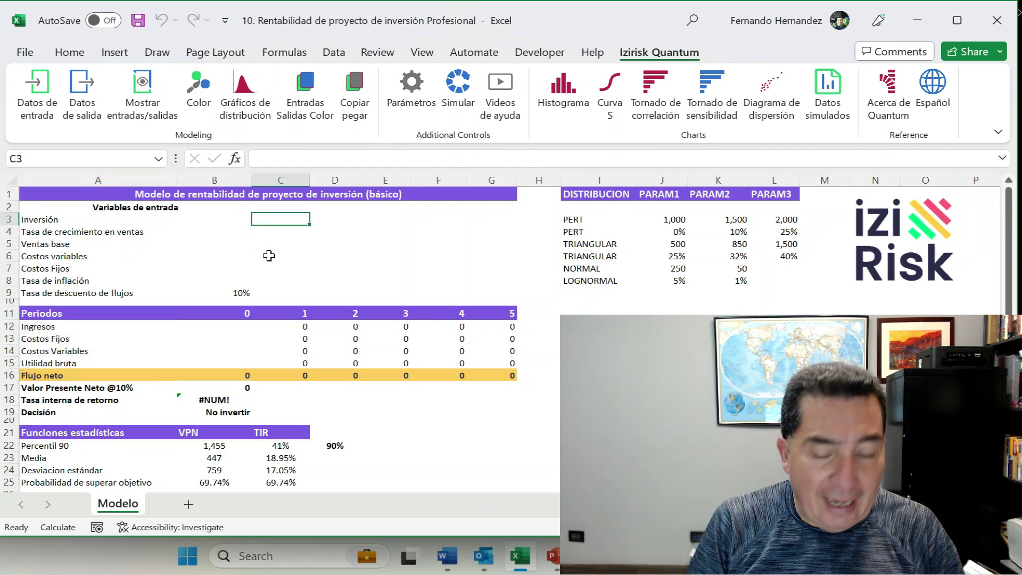
key("Left")
type("=")
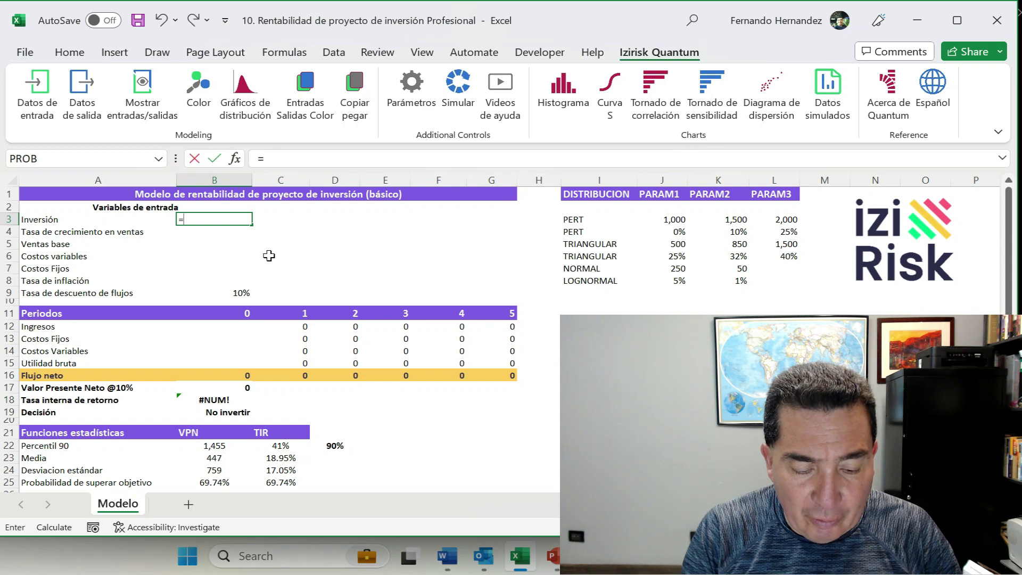
type("izpert(")
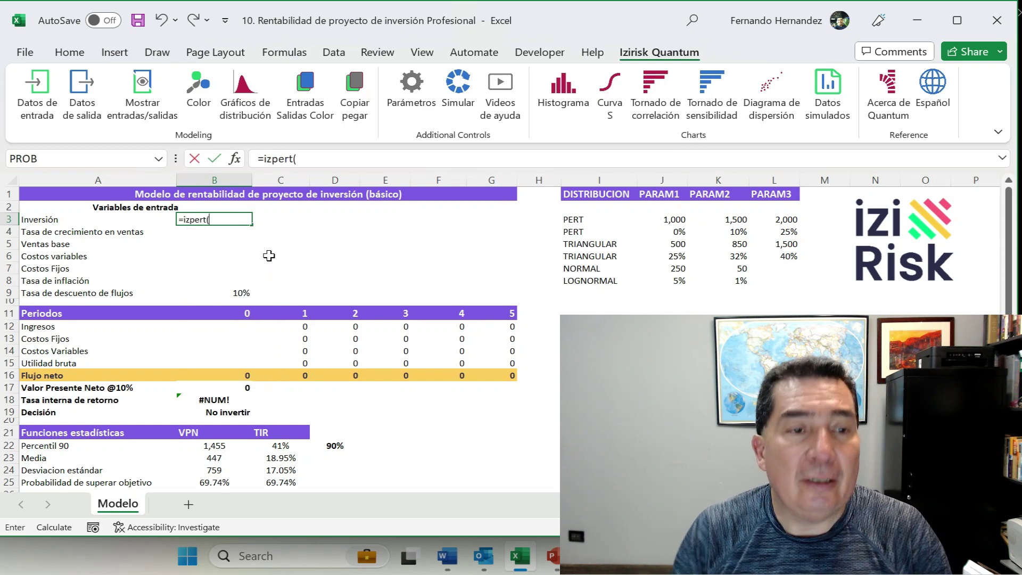
left_click(678, 218)
type(",")
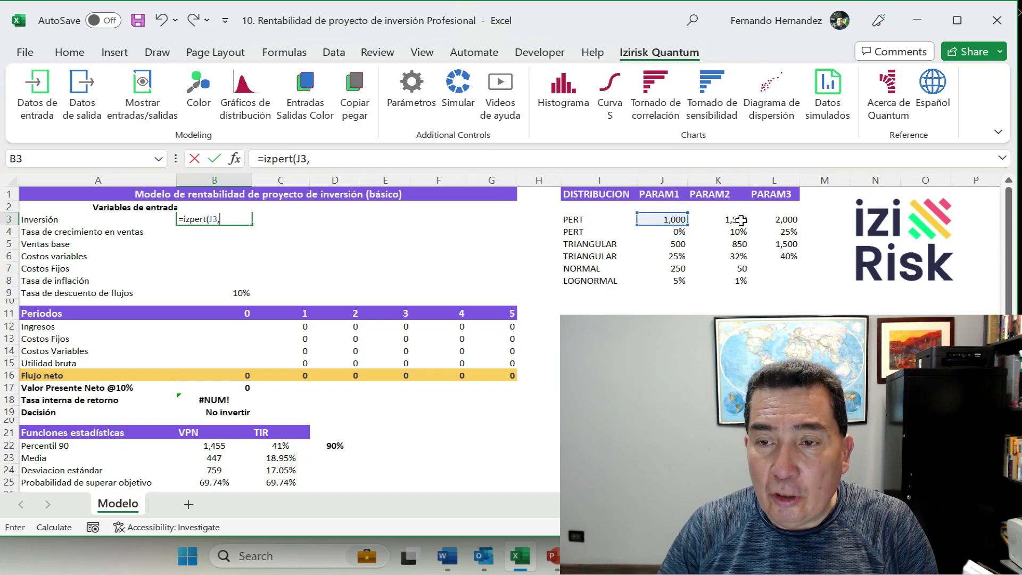
left_click(740, 219)
type(",")
left_click(783, 217)
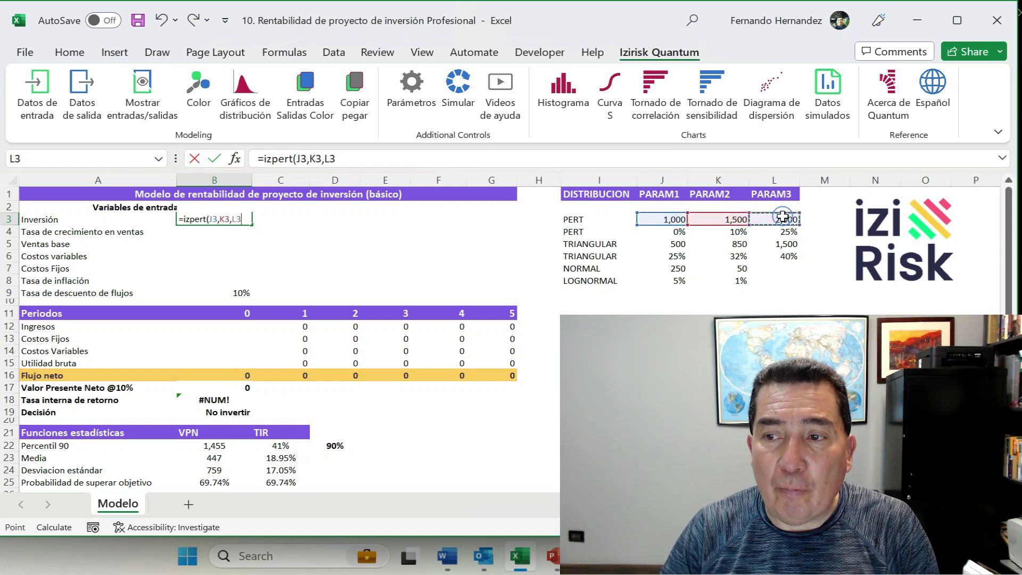
type(")")
key("ctrl+Return")
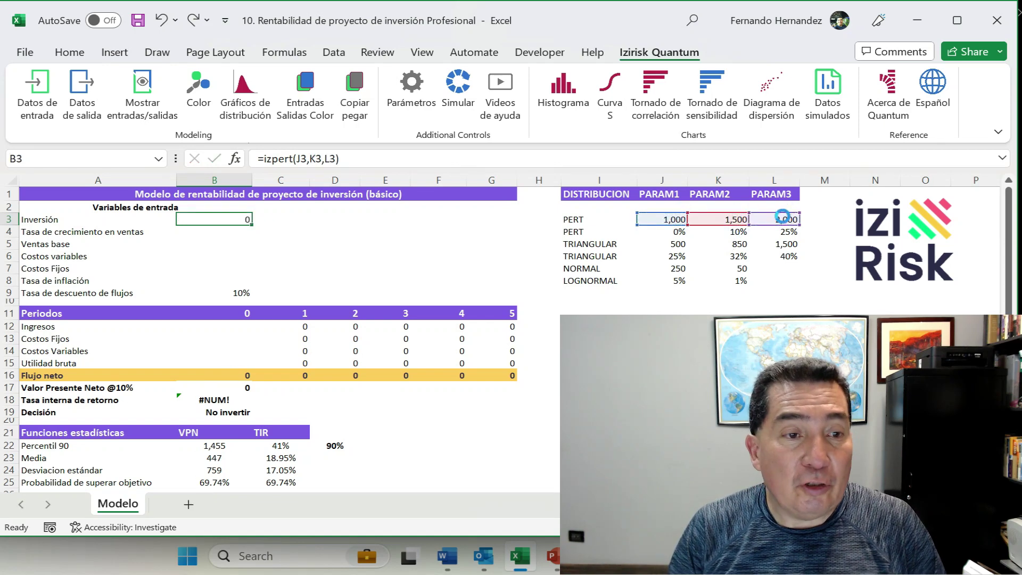
View the distribution chart on the Inversión cell, then disable the comment charts for distributions
mouse_move(253, 212)
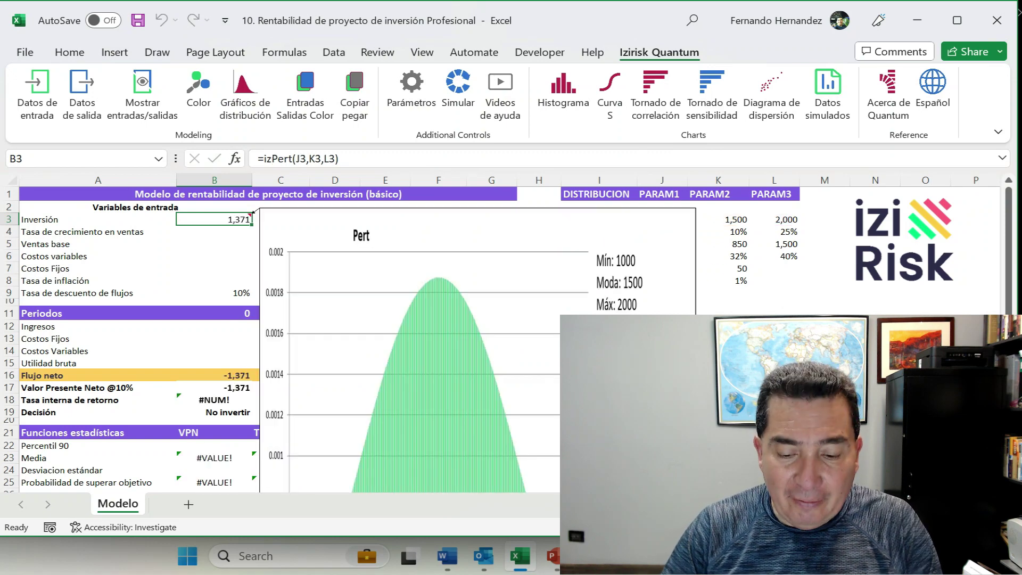
left_click(246, 109)
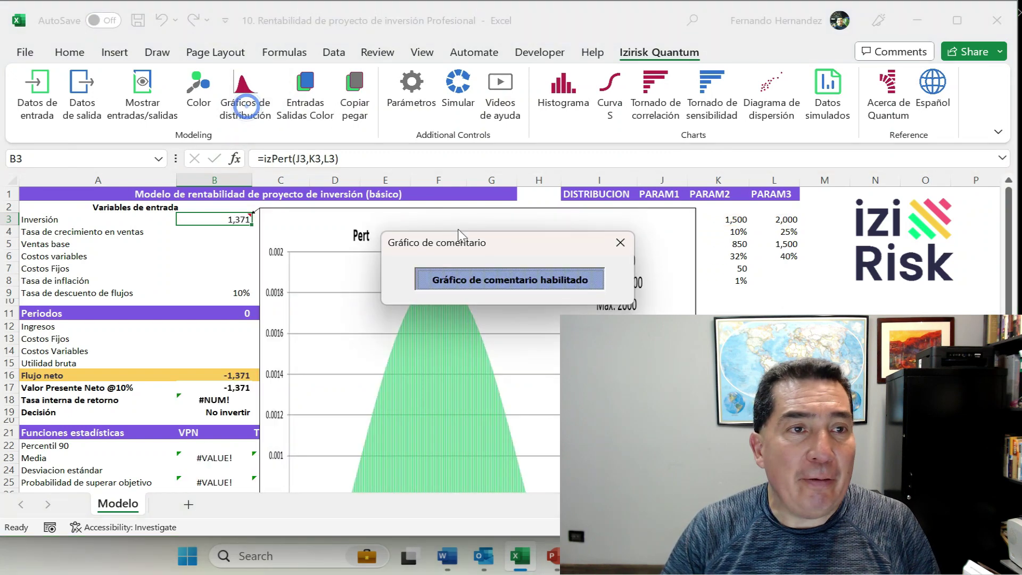
left_click(512, 279)
left_click(620, 242)
Recalculate the workbook repeatedly to observe how the random Inversión value in B3 behaves
left_click(284, 51)
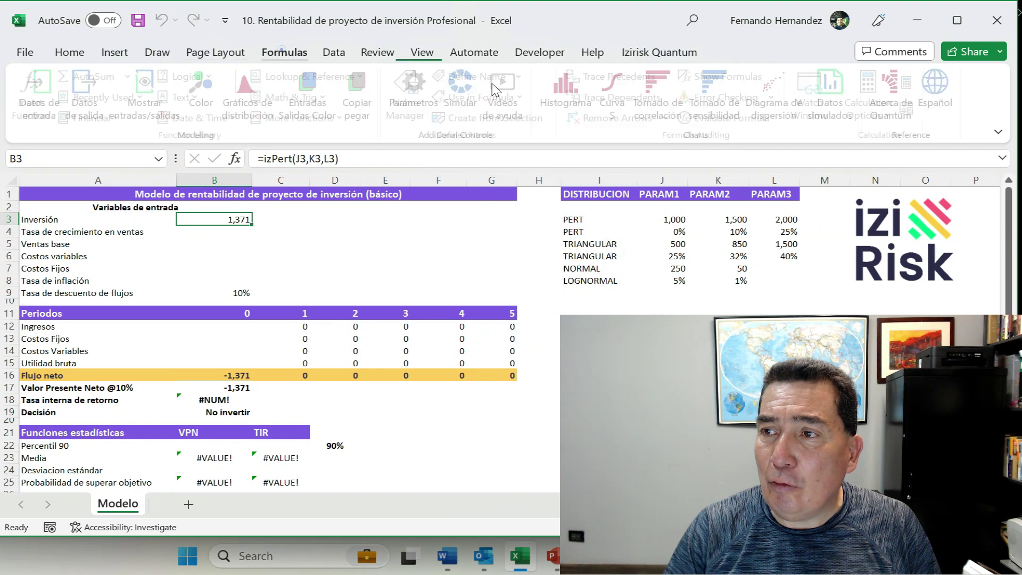
left_click(914, 83)
left_click(915, 84)
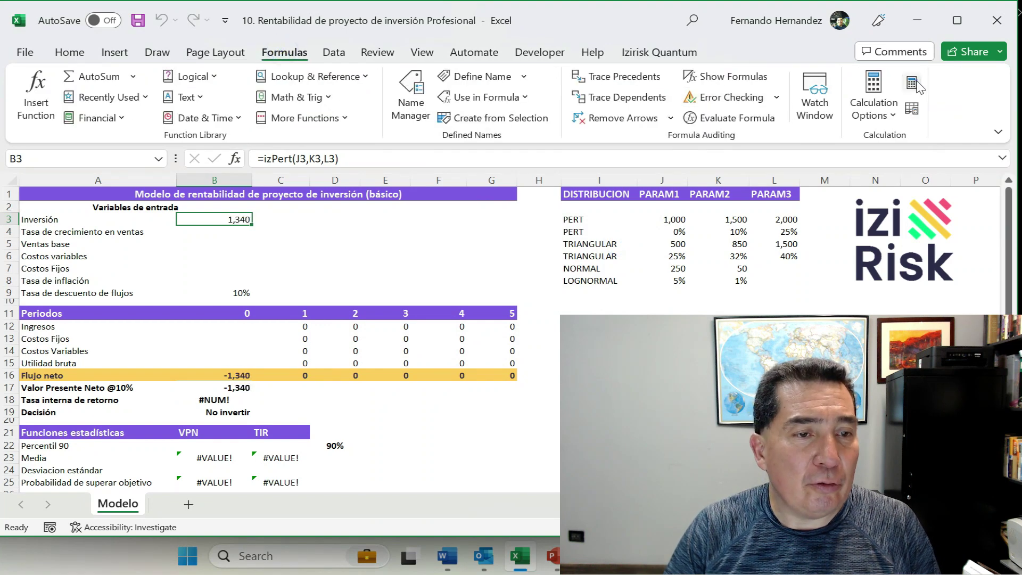
left_click(911, 83)
left_click(912, 83)
left_click(912, 83)
left_click(912, 83)
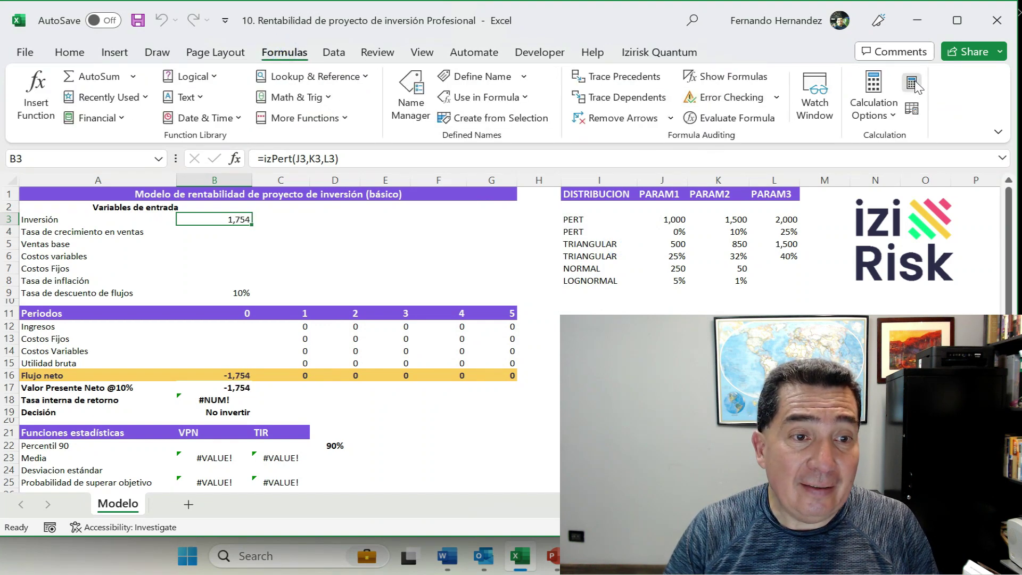
left_click(911, 83)
left_click(911, 83)
left_click(912, 83)
Define Tasa de crecimiento en ventas in B4 as a PERT distribution with =izpert(J4,K4,L4)
left_click(245, 230)
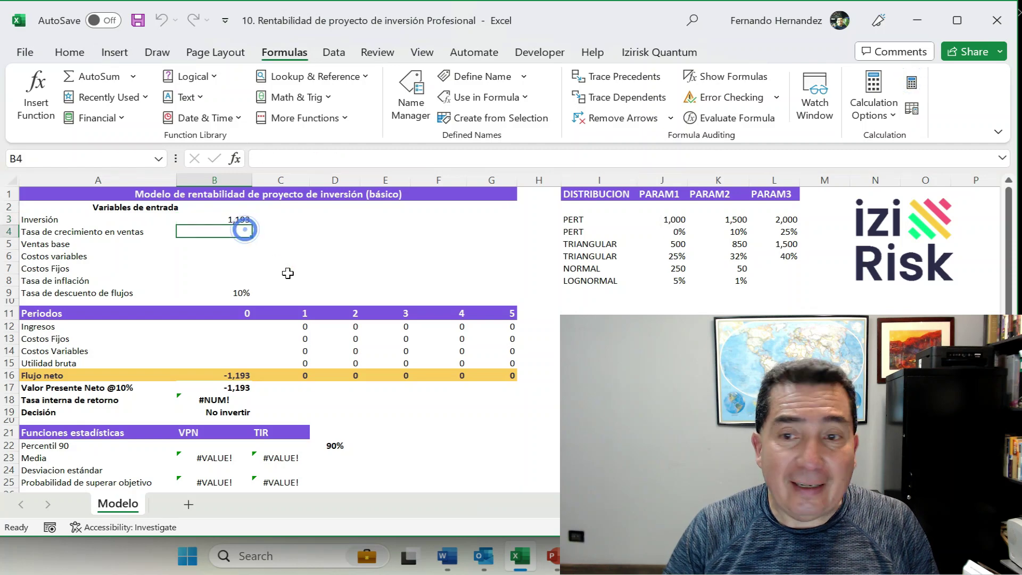
key("Left")
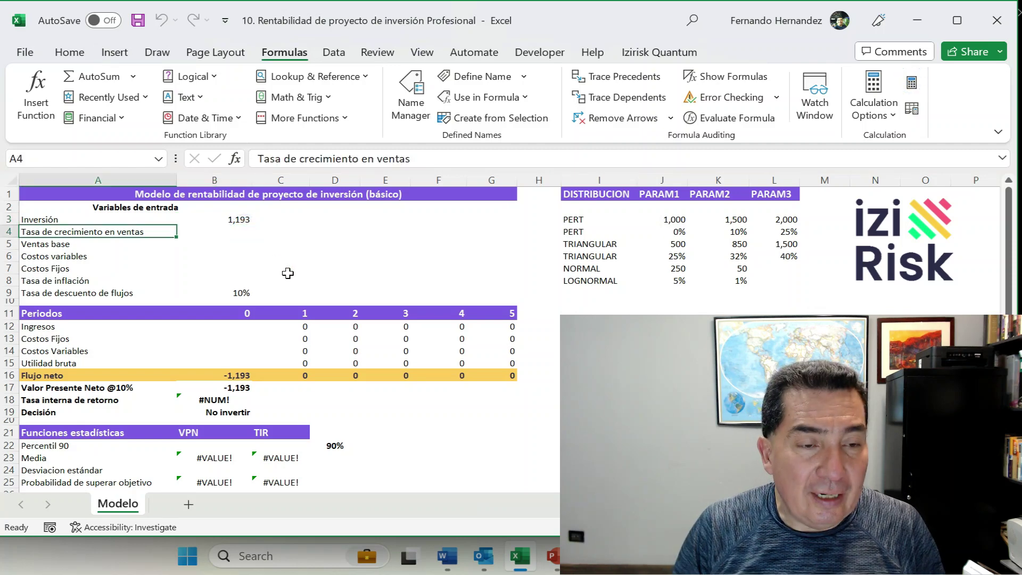
key("Right")
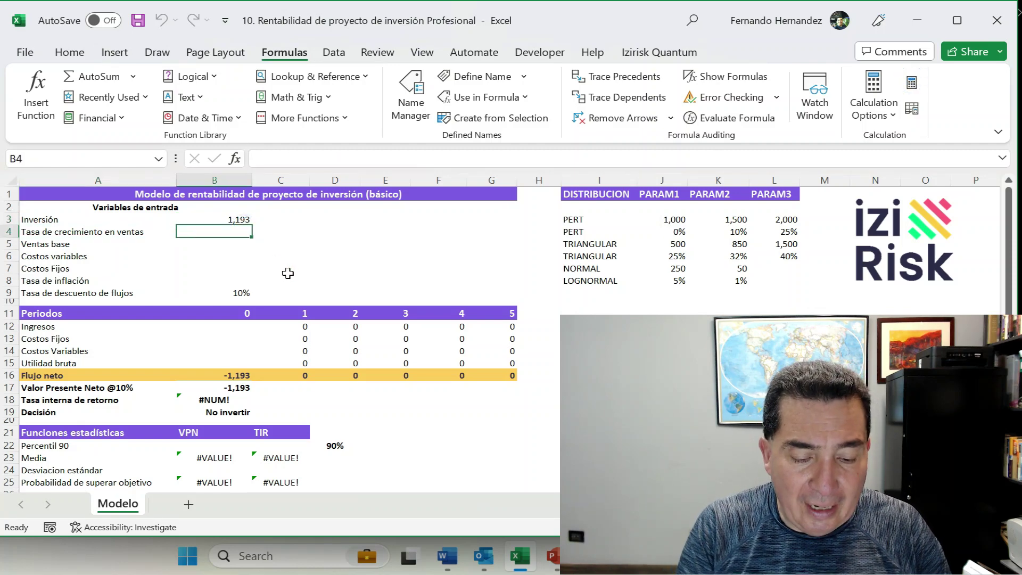
type("=izpert")
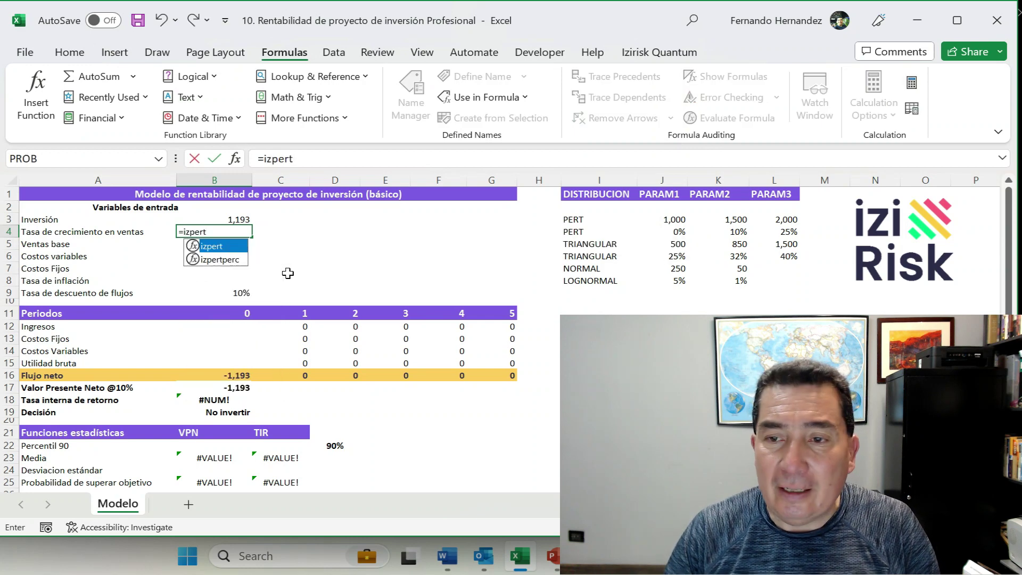
type("(")
left_click(672, 232)
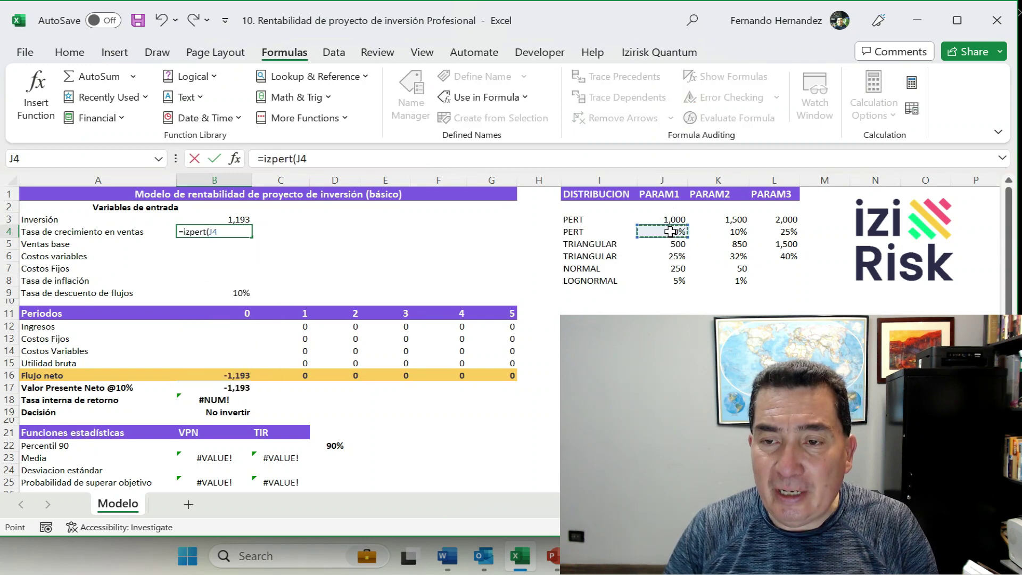
type(",")
left_click(740, 231)
type(",")
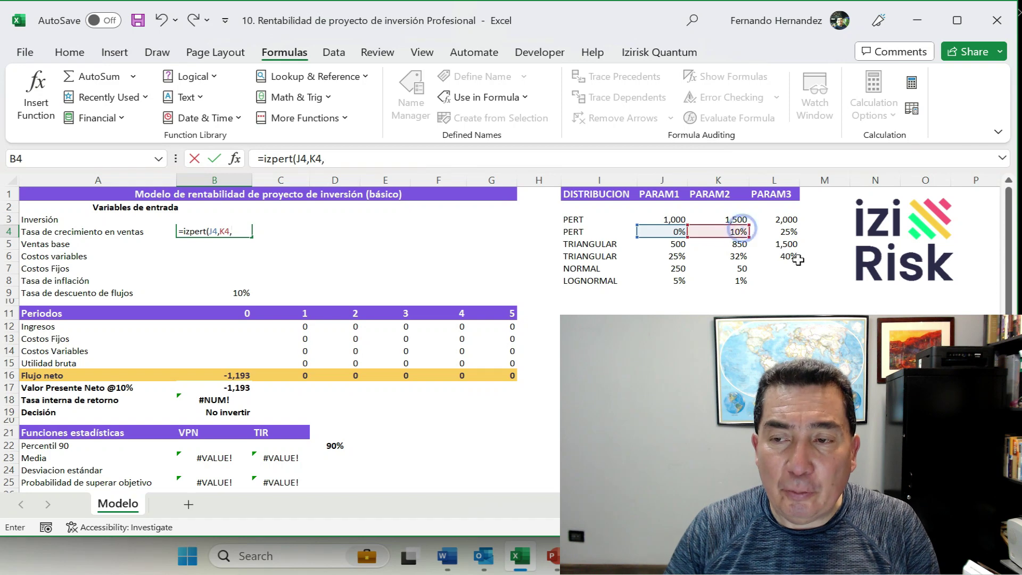
left_click(792, 233)
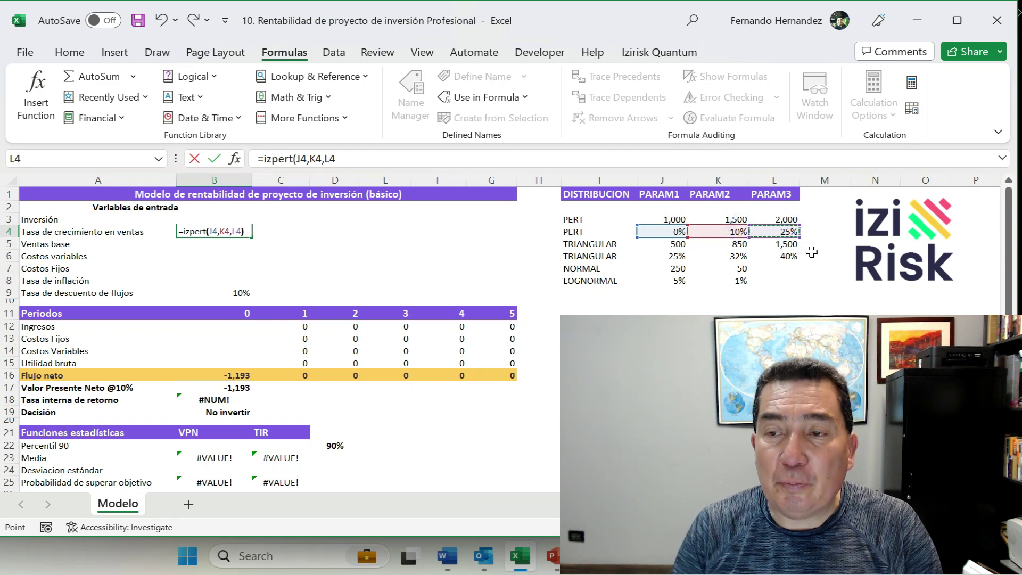
type(")")
key("ctrl+Return")
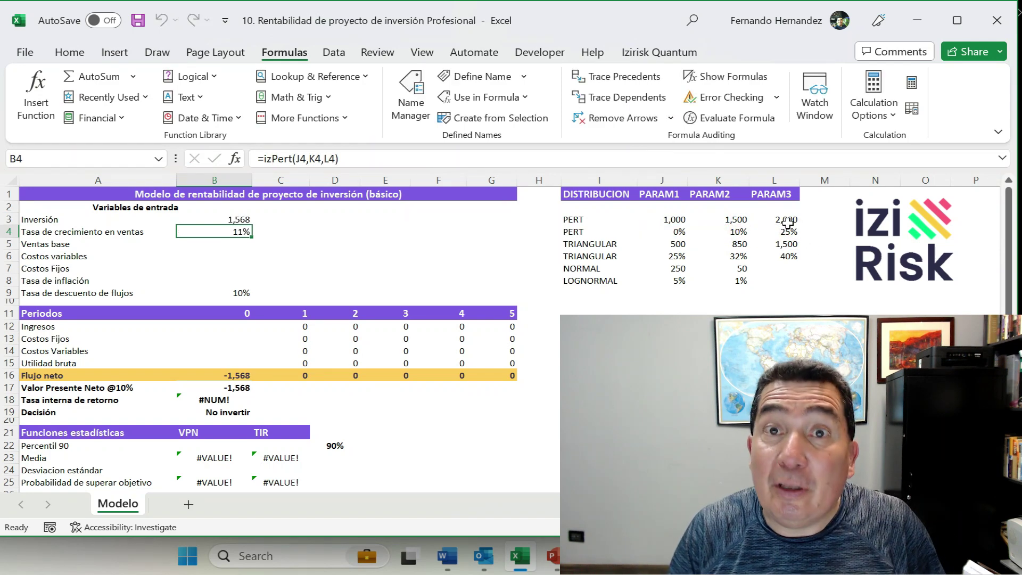
Define Ventas base in B5 with =iztriangular(J5,K5,L5) and switch Izirisk to copy/paste mode with recalculation off
left_click(647, 55)
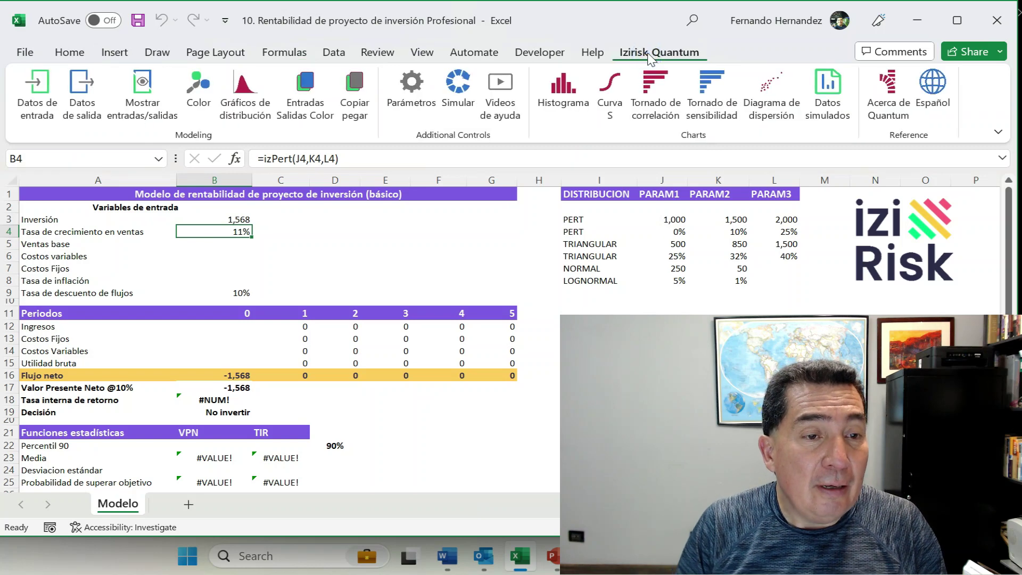
key("Right")
key("Left")
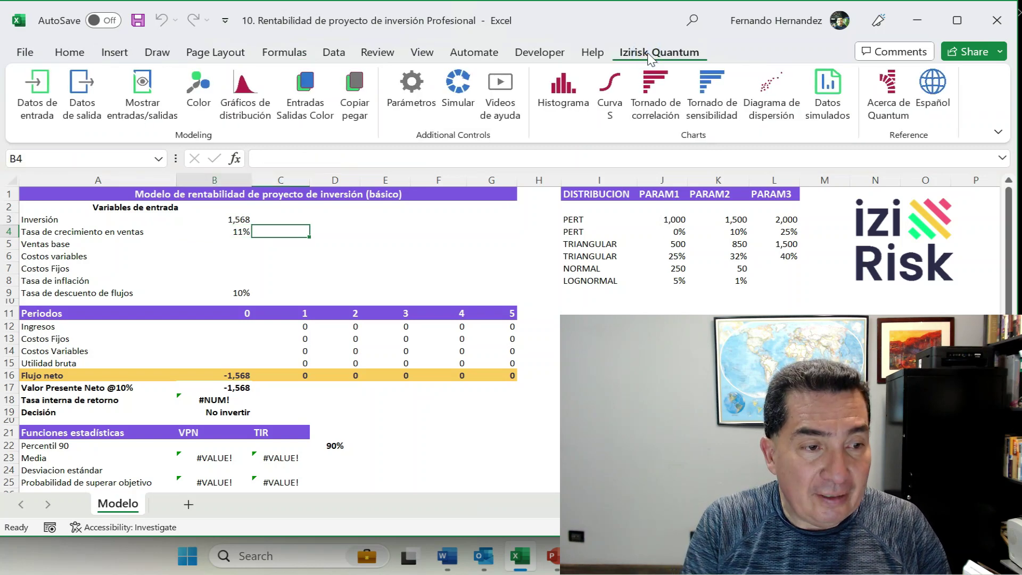
key("Down")
type("=iz")
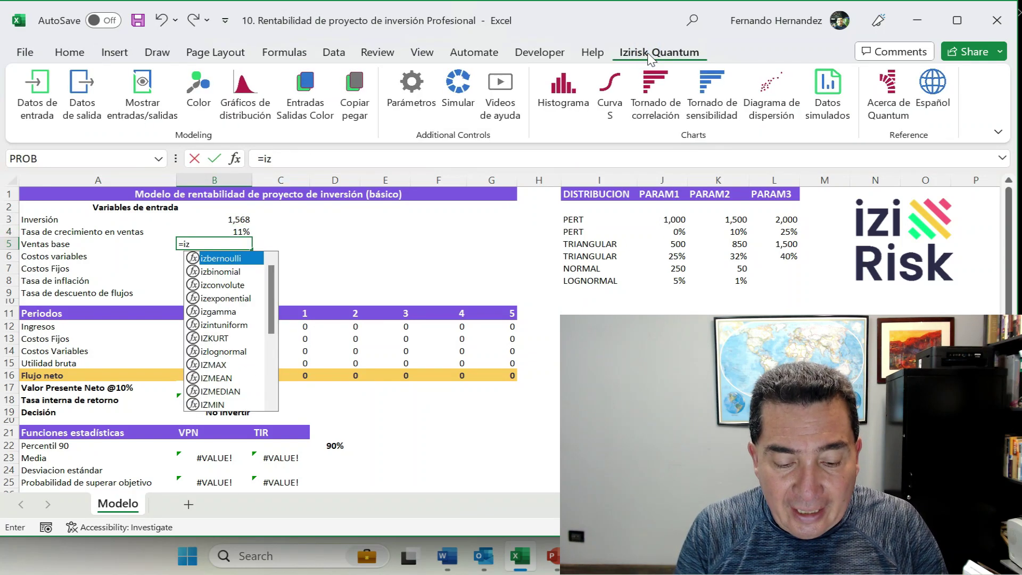
type("triangular(")
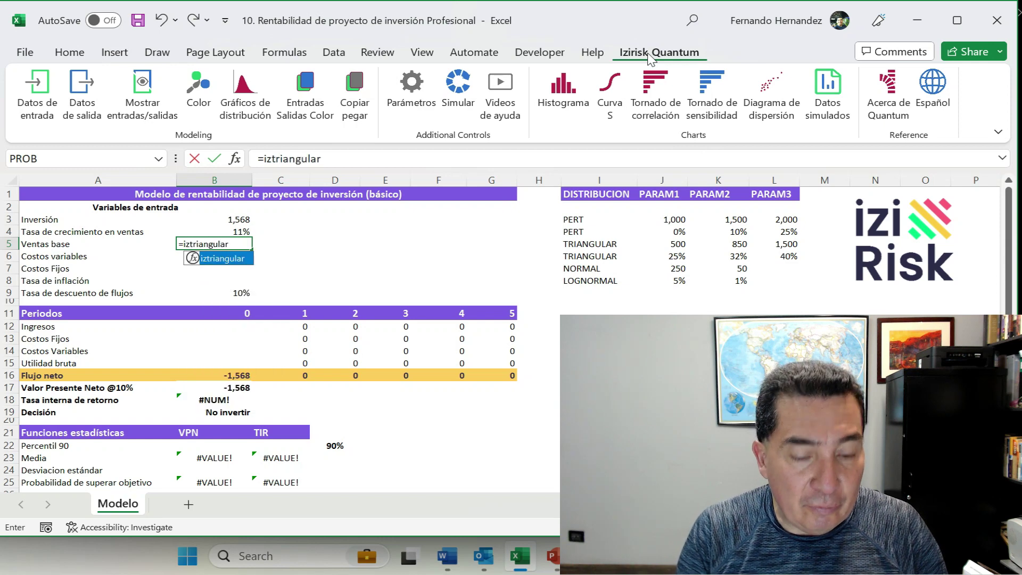
left_click(675, 245)
type(",")
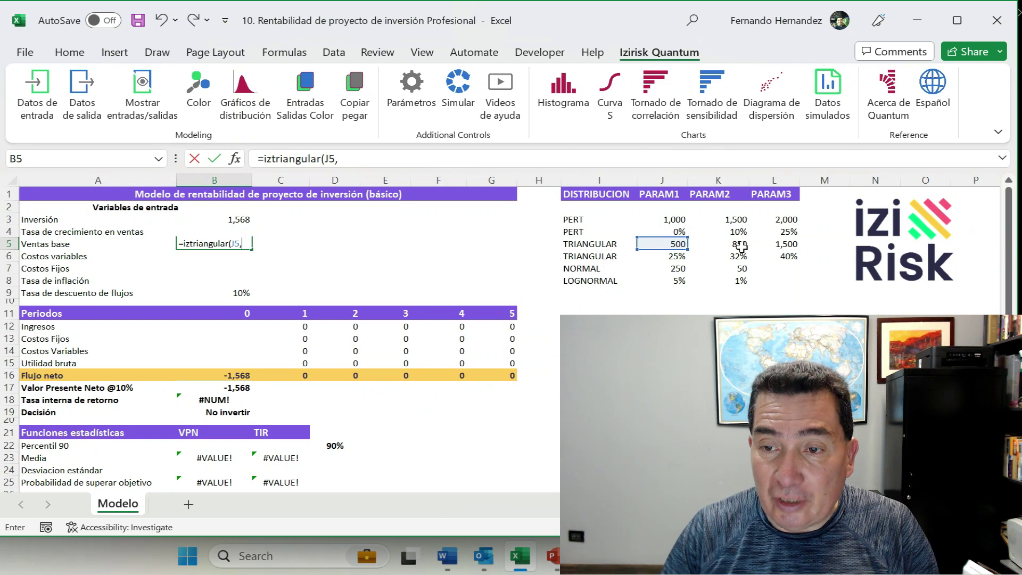
left_click(748, 245)
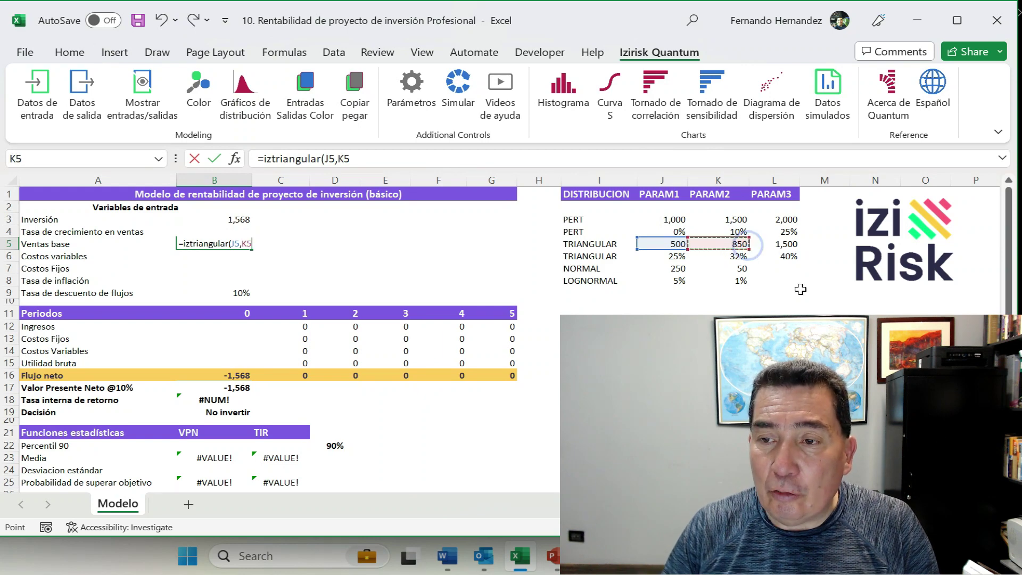
type(",")
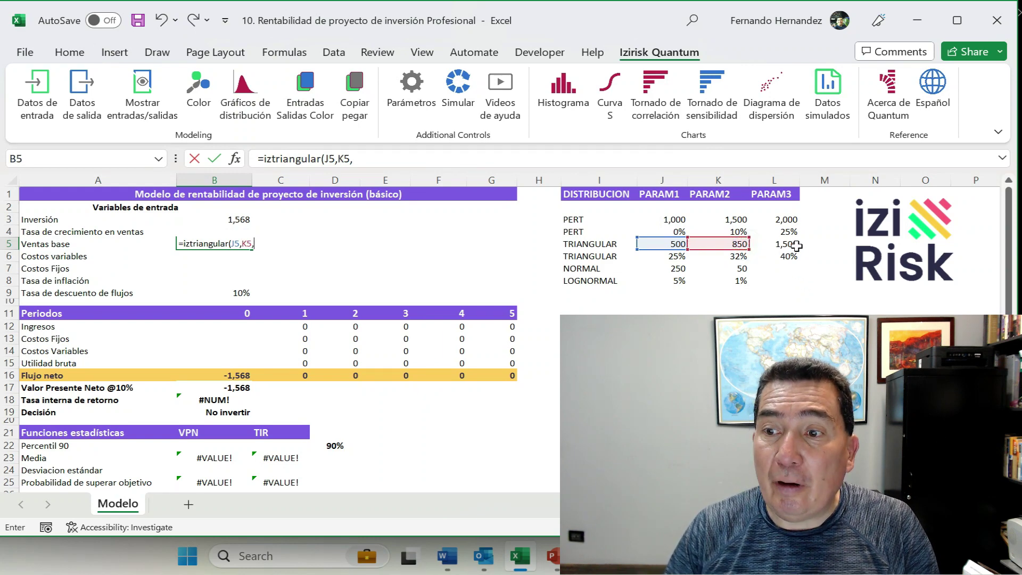
left_click(790, 246)
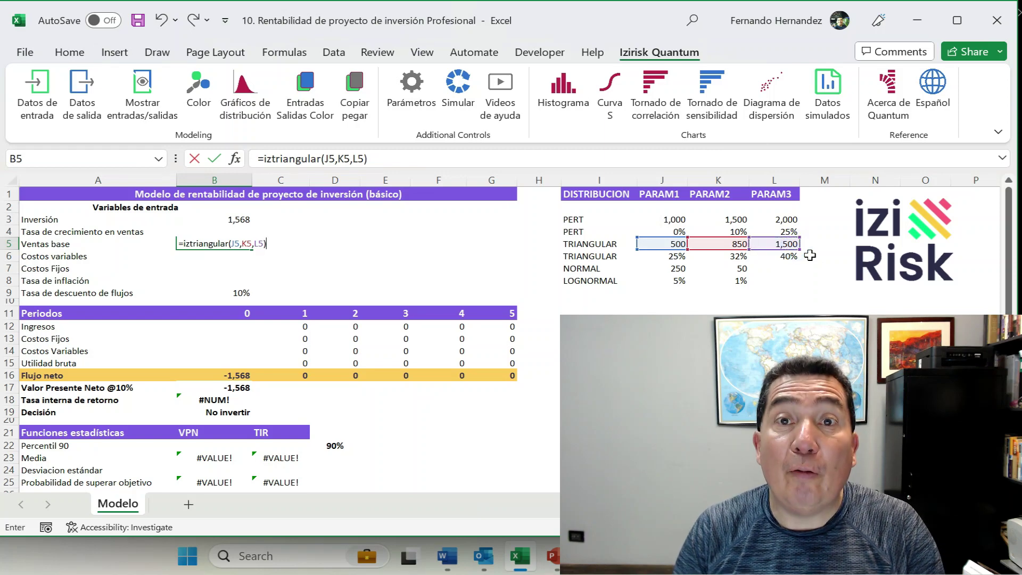
type(")")
key("ctrl+Return")
left_click(356, 93)
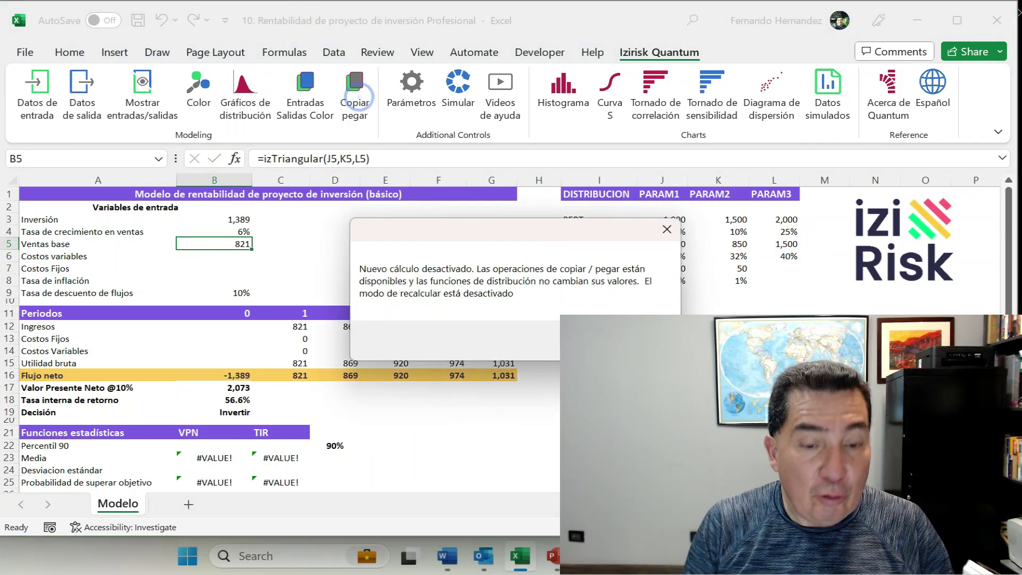
Define Costos variables in B6 as a triangular distribution with =iztriangular(J6,K6,L6)
left_click(242, 259)
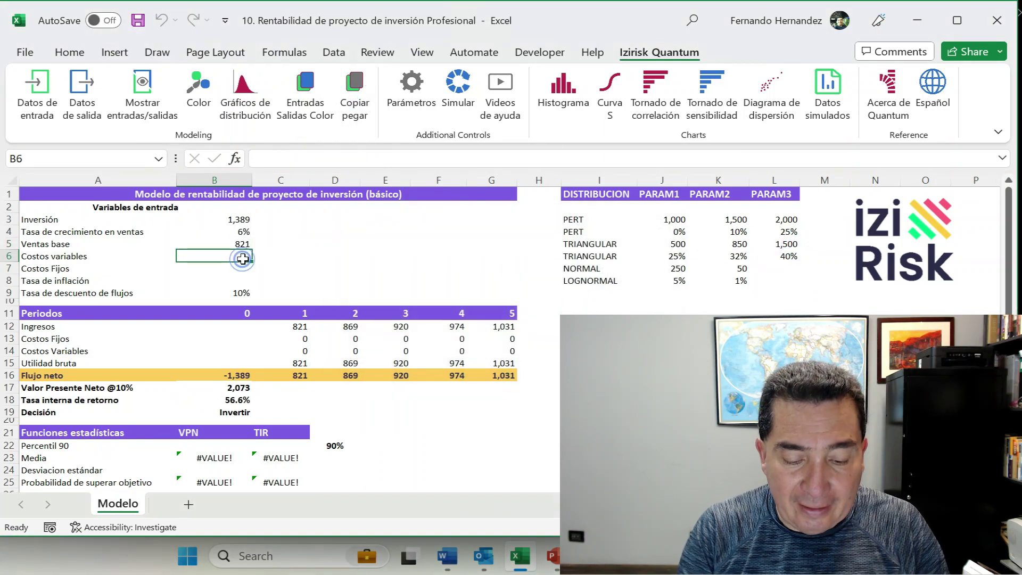
type("=iztri")
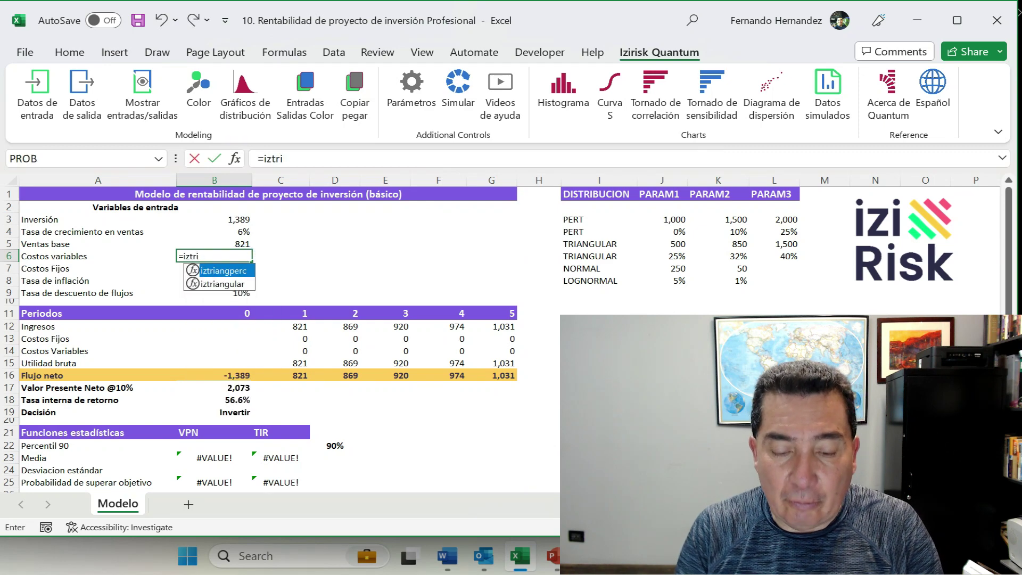
type("angular(")
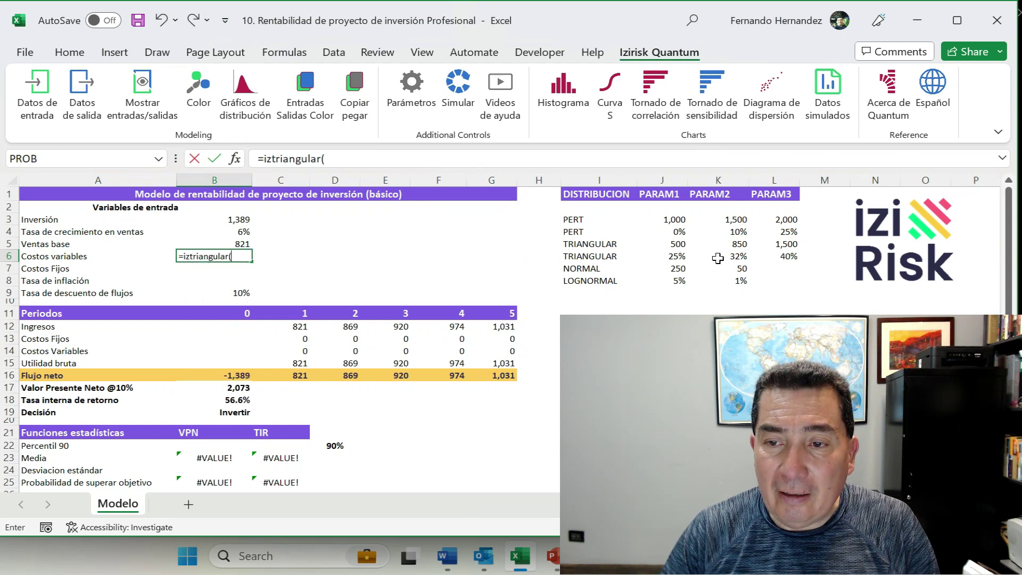
left_click(675, 258)
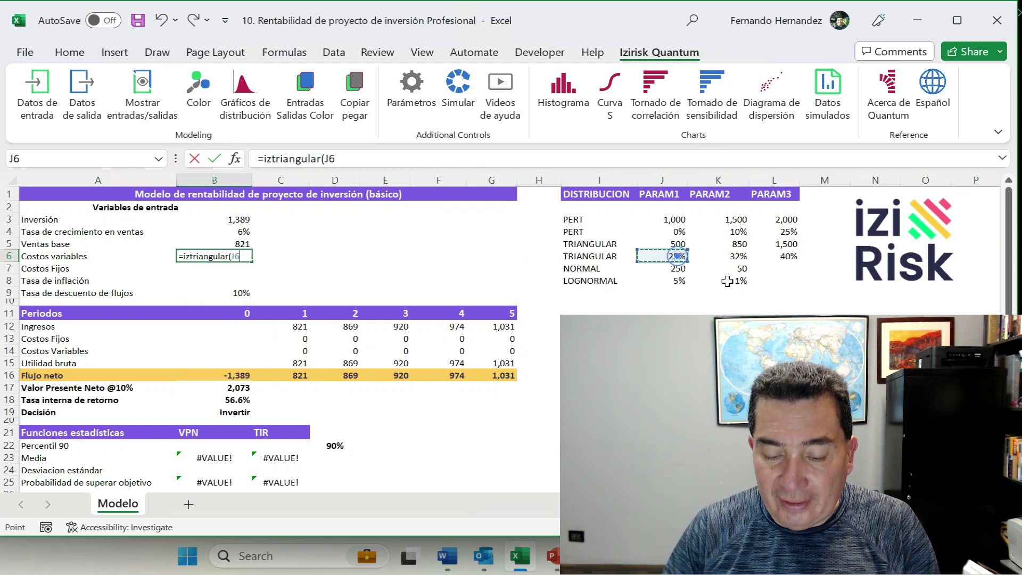
type(",")
left_click(738, 256)
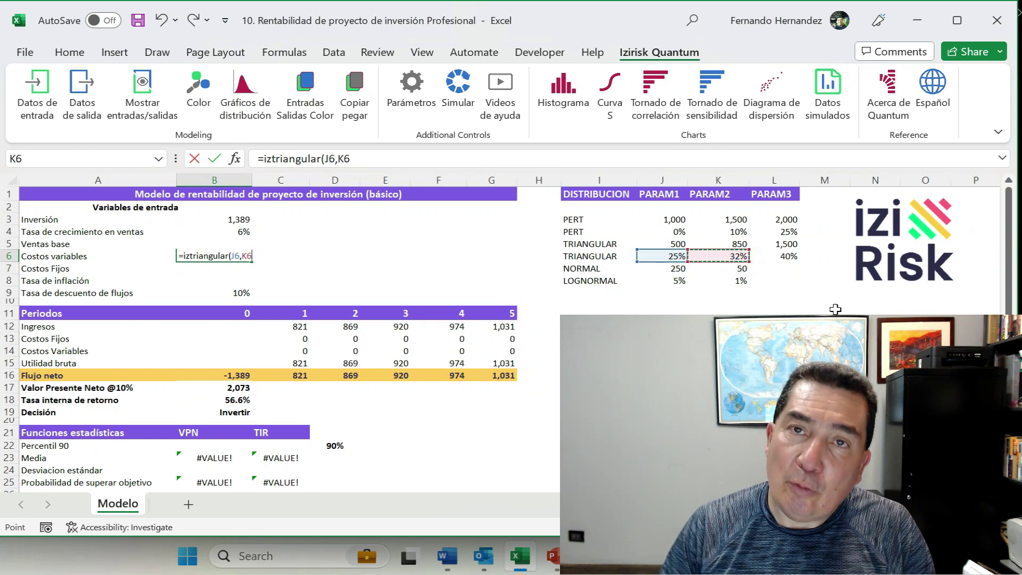
type(",")
left_click(784, 257)
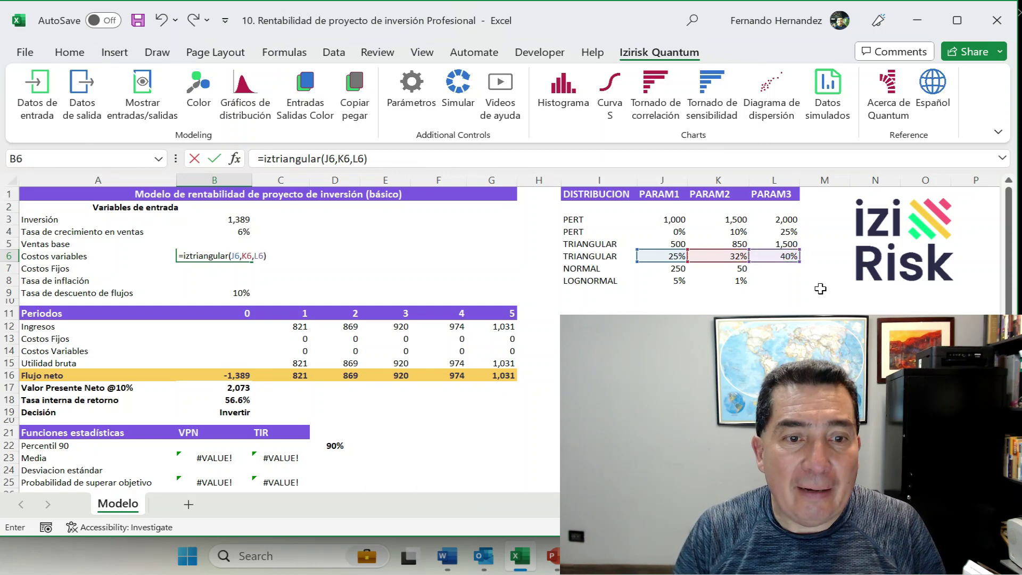
type(")")
key("ctrl+Return")
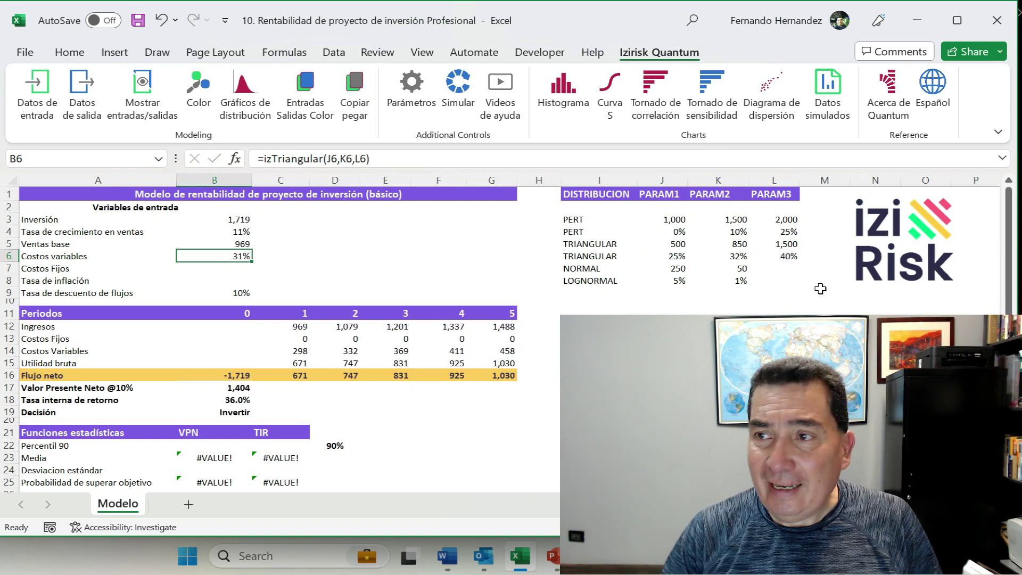
Recalculate the workbook several times to observe how the four defined input variables and the cash flows vary
left_click(284, 52)
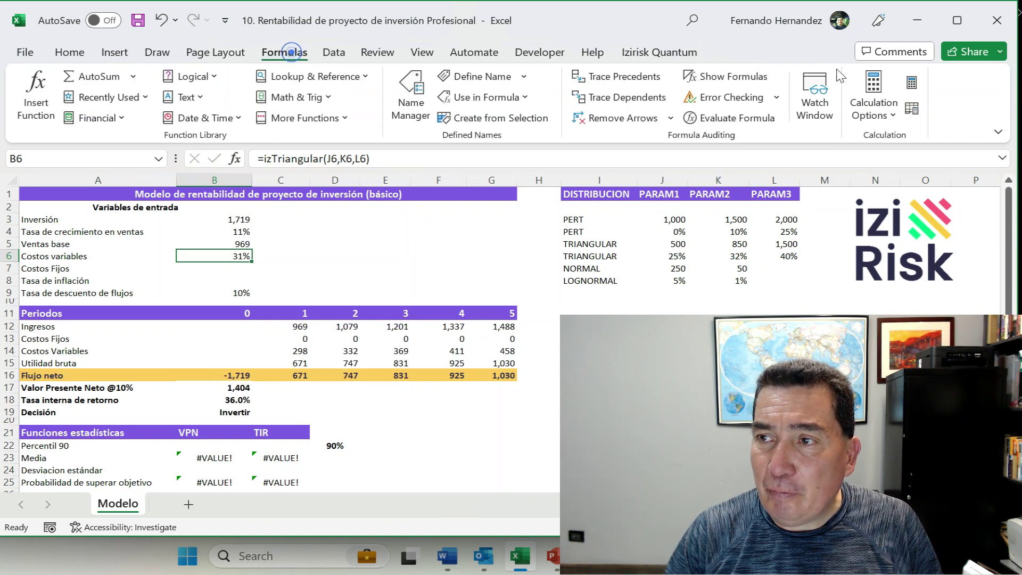
left_click(912, 84)
left_click(911, 84)
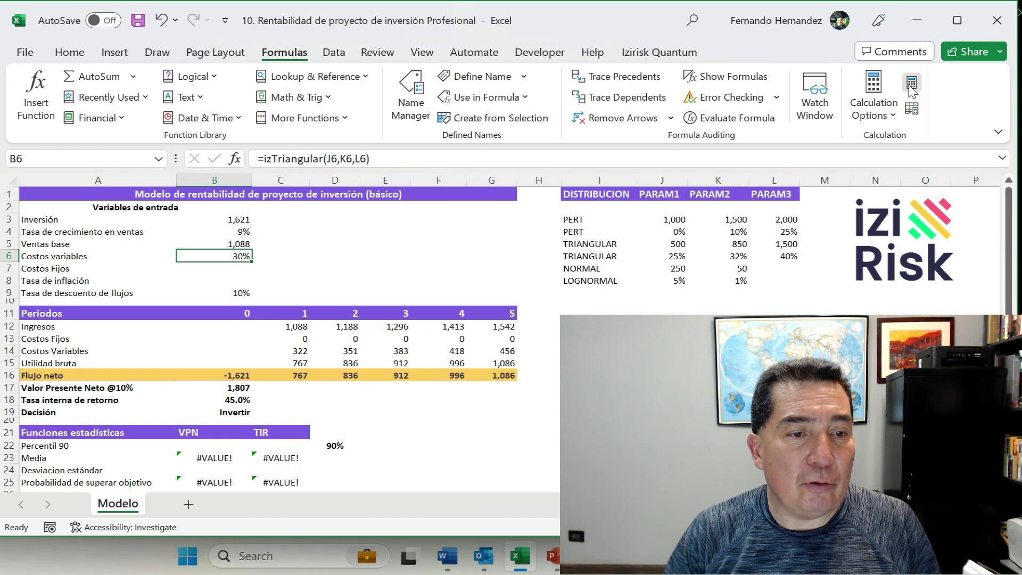
left_click(911, 83)
left_click(909, 84)
left_click(910, 84)
left_click(910, 84)
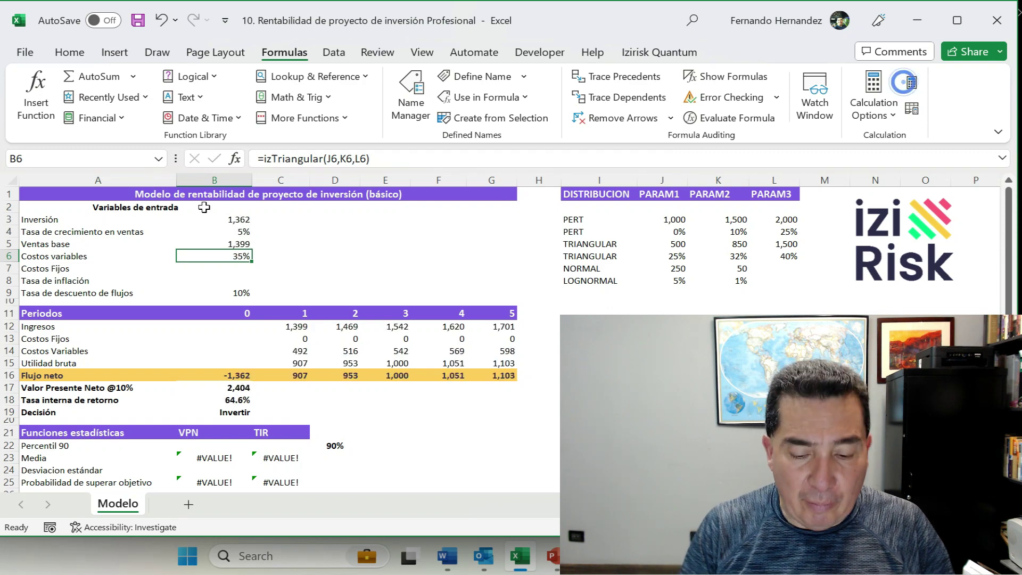
Define Costos Fijos in B7 as a normal distribution with =iznormal(J7,K7)
left_click(239, 267)
type("=")
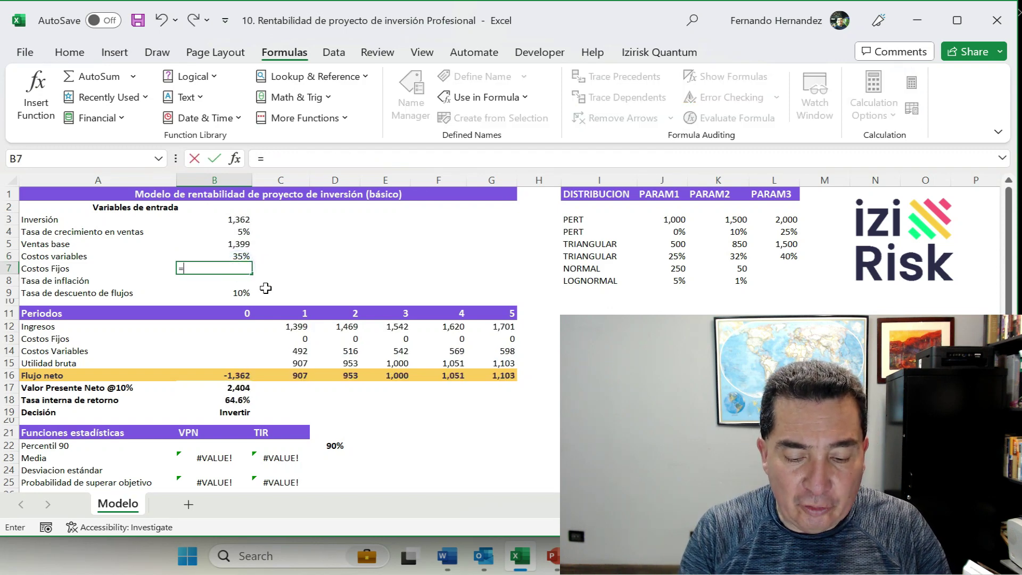
type("izn")
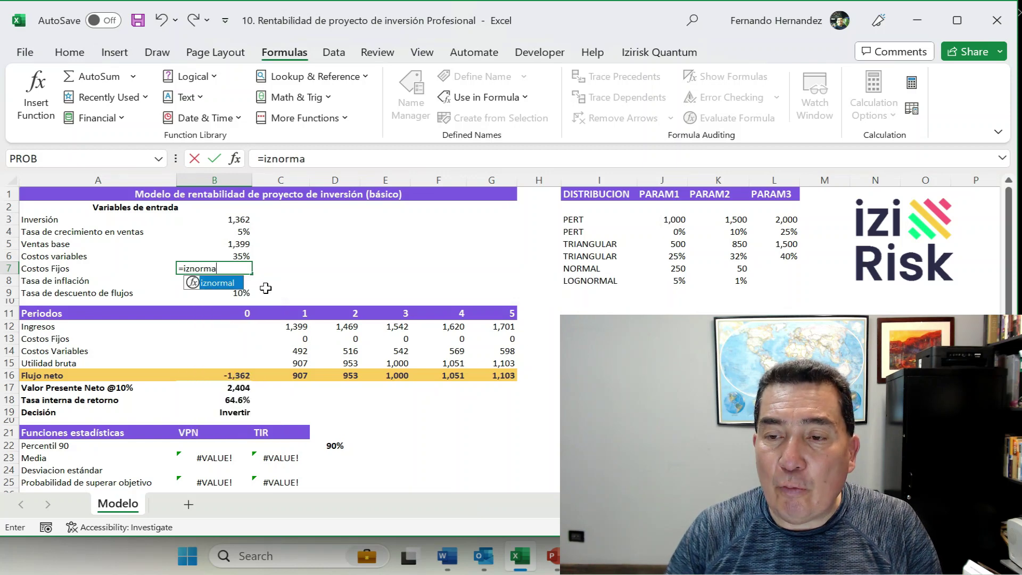
type("orma")
key("Tab")
left_click(680, 263)
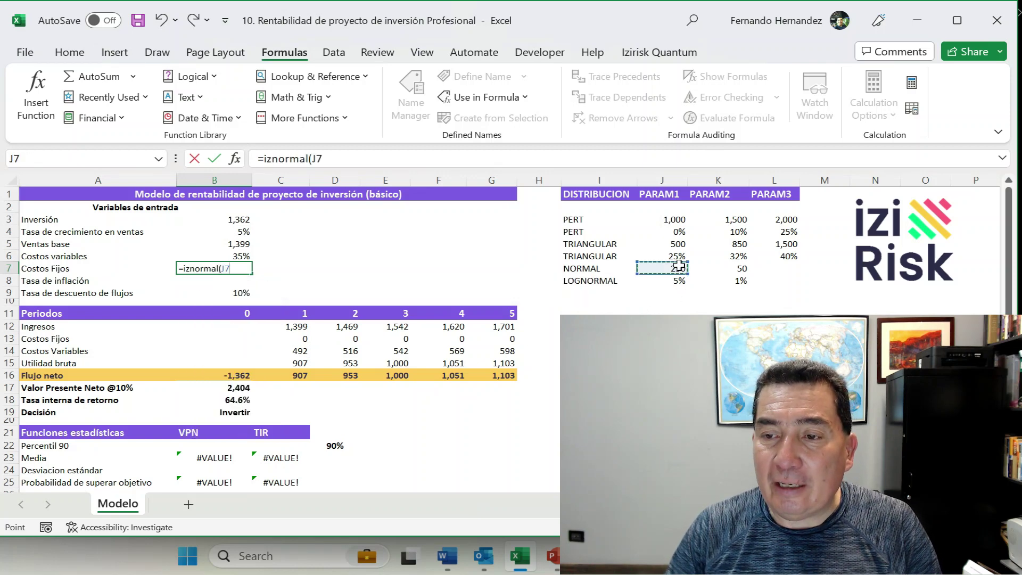
type(",")
left_click(746, 270)
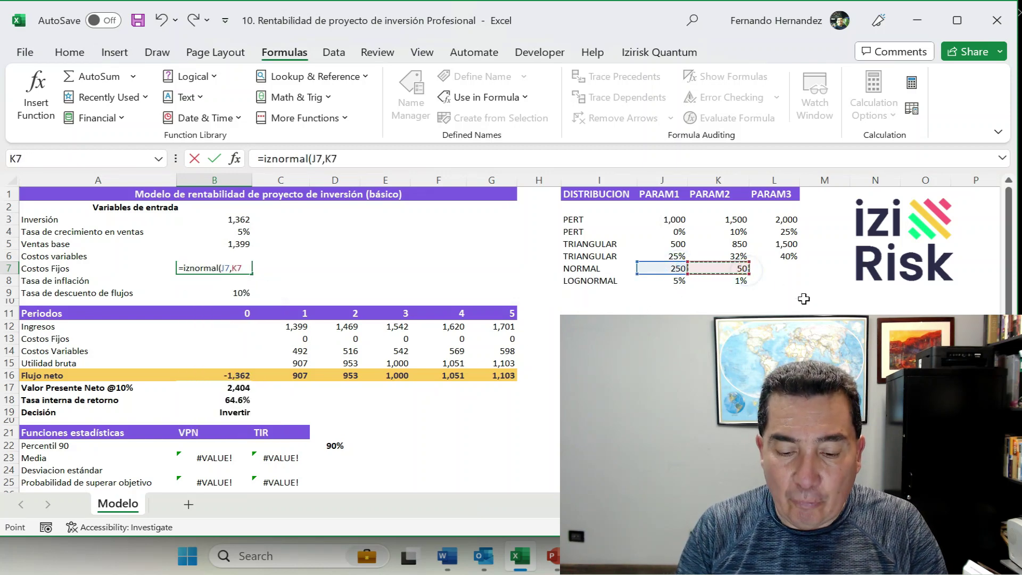
type(")")
key("ctrl+Return")
Define Tasa de inflación in B8 as a lognormal distribution with =izlognormal(J8,K8)
key("Down")
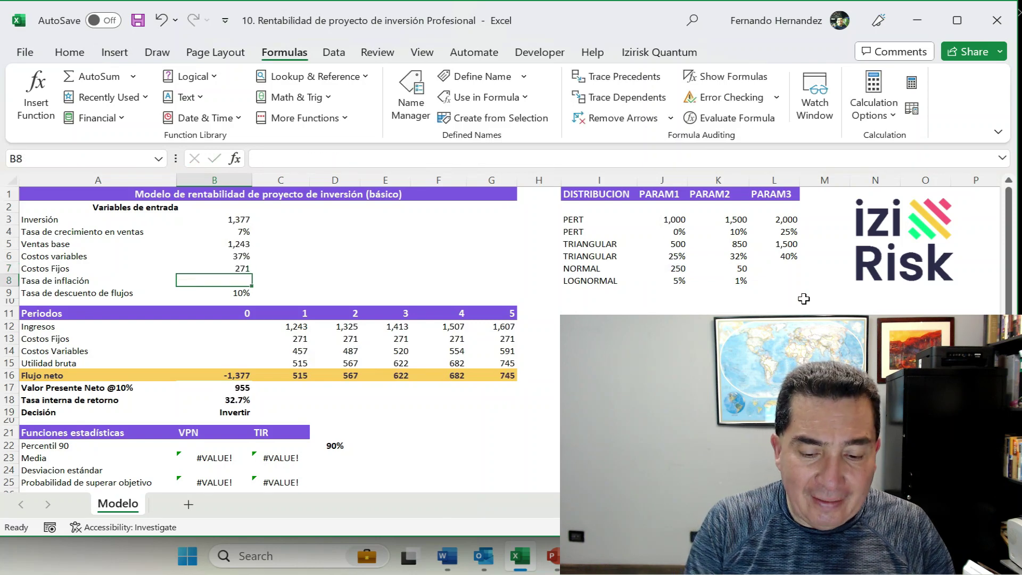
type("=izlog")
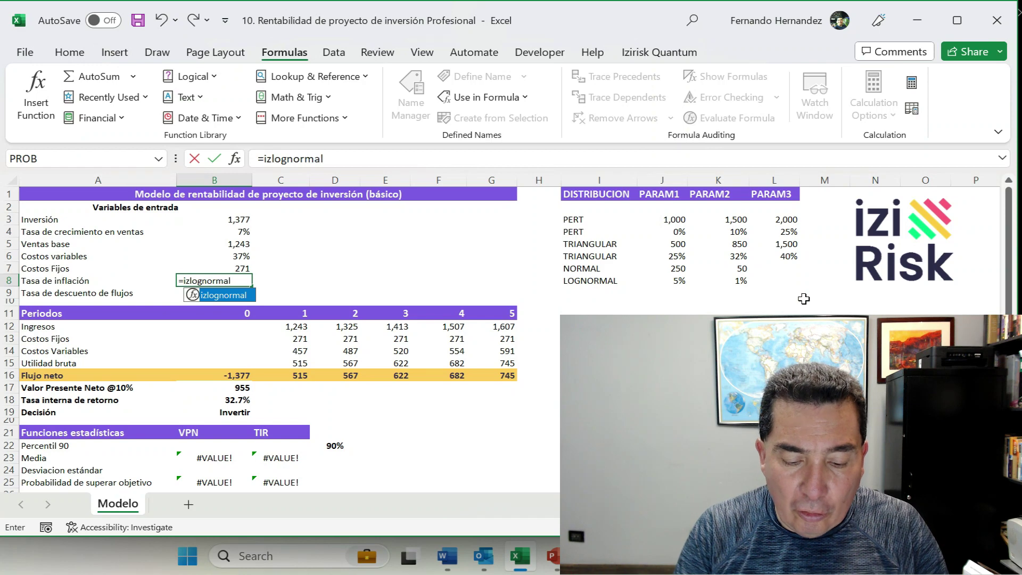
type("normal")
key("Escape")
type("(")
left_click(680, 289)
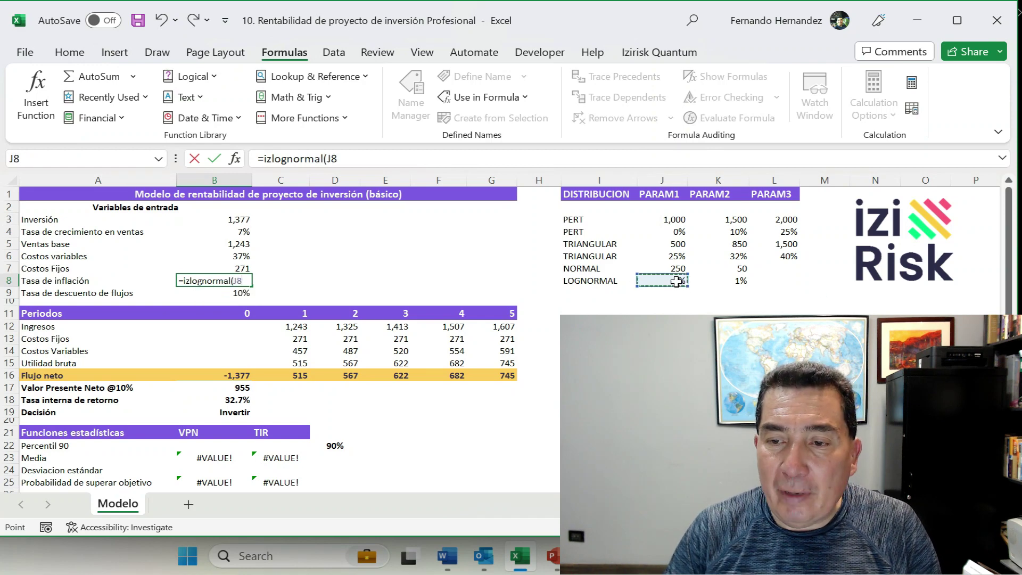
type(",")
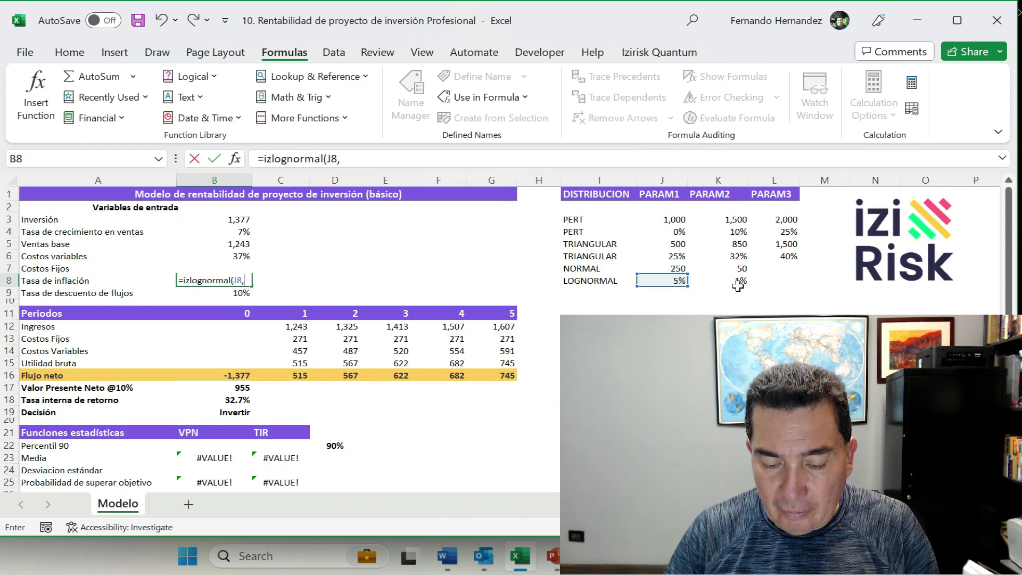
left_click(742, 283)
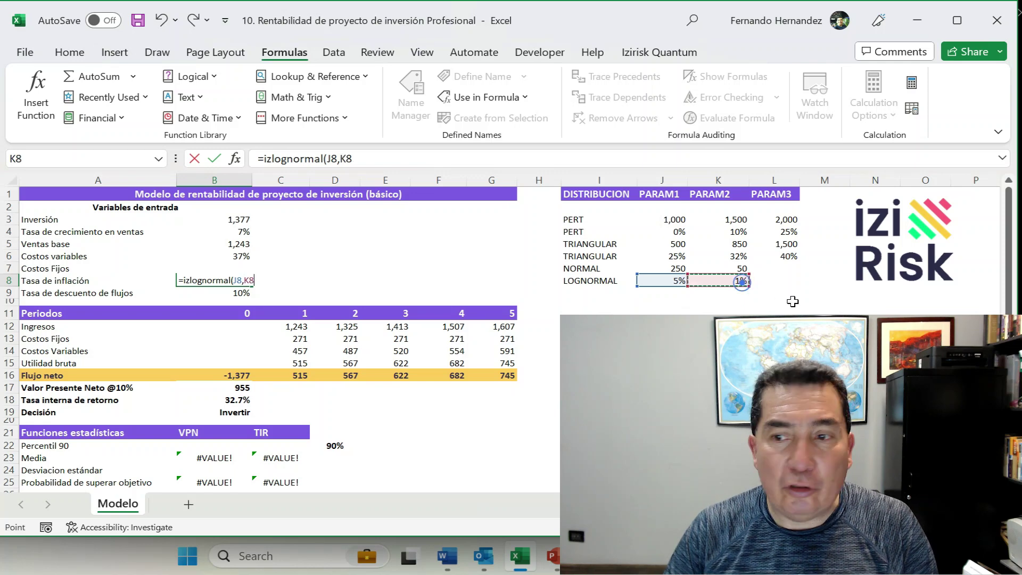
type(")")
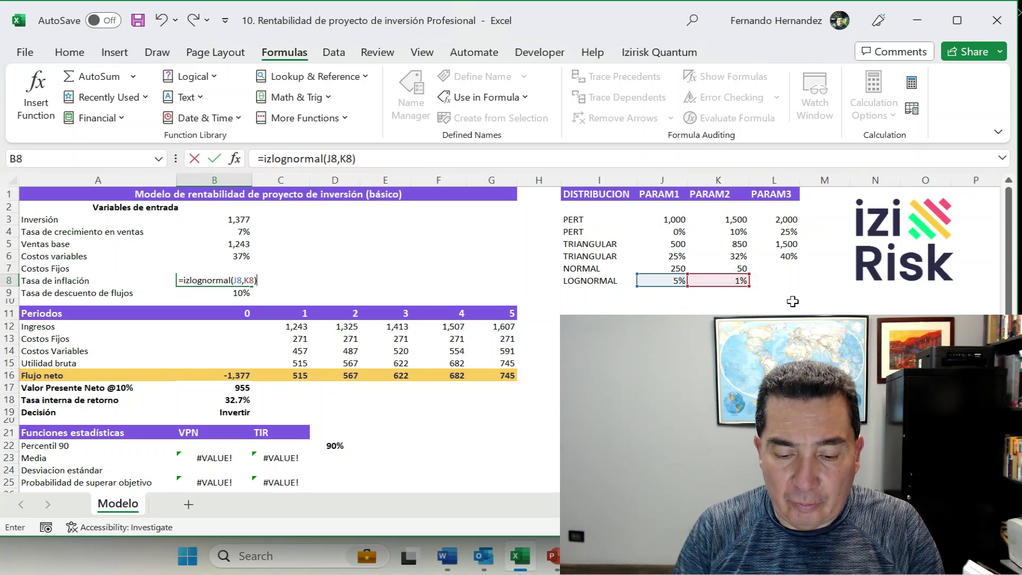
key("ctrl+Return")
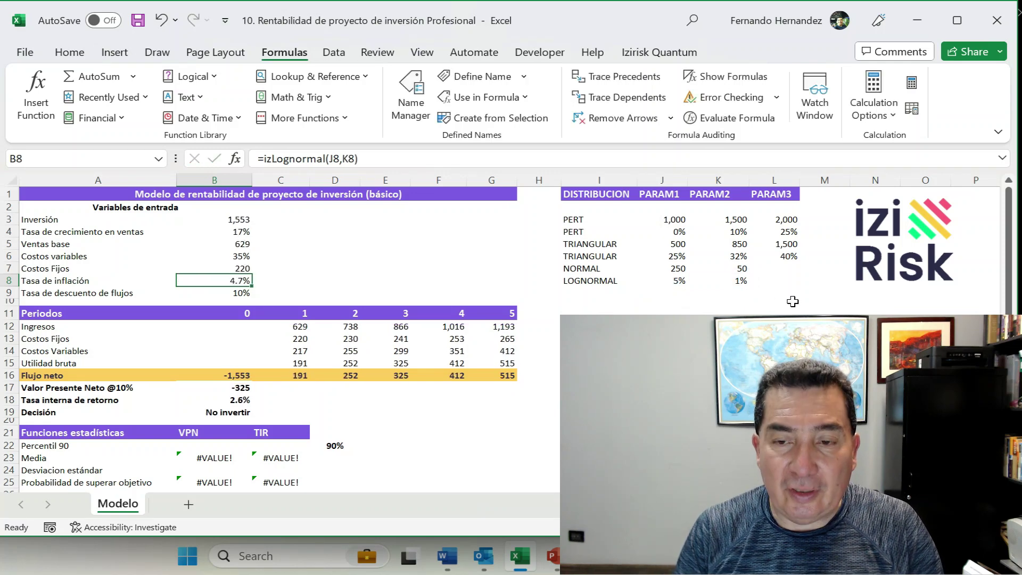
Recalculate the workbook many times to examine how all random inputs affect net present value, internal rate of return and the investment decision
left_click(912, 85)
left_click(912, 85)
left_click(912, 86)
left_click(912, 86)
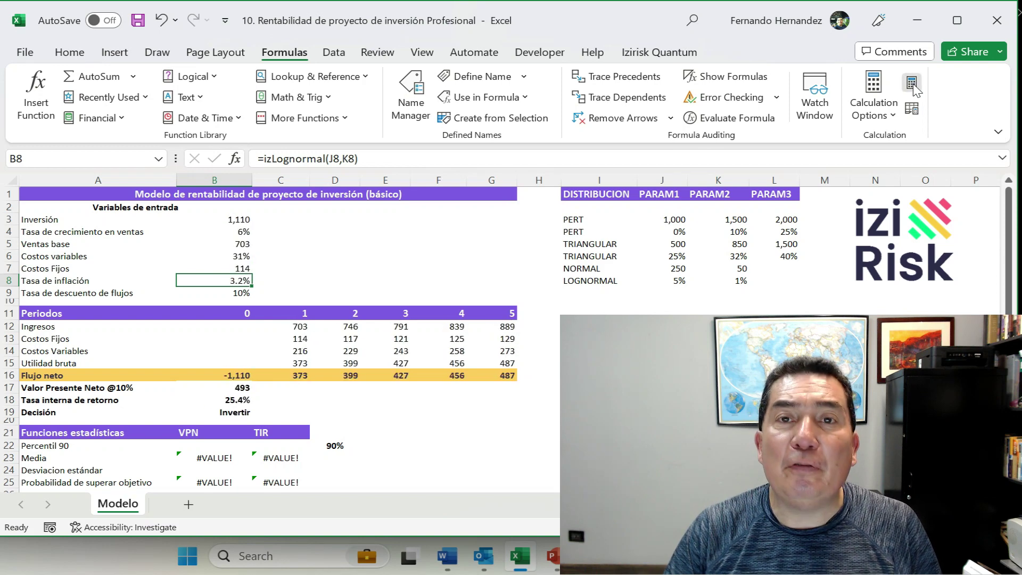
left_click(911, 84)
left_click(912, 84)
left_click(911, 84)
left_click(912, 84)
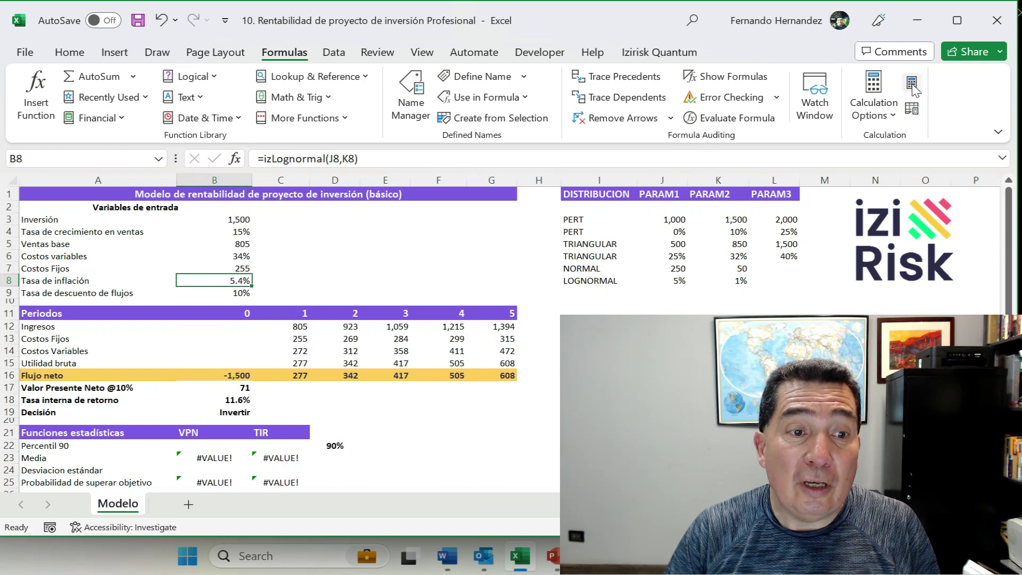
left_click(912, 84)
left_click(911, 84)
left_click(912, 84)
left_click(912, 84)
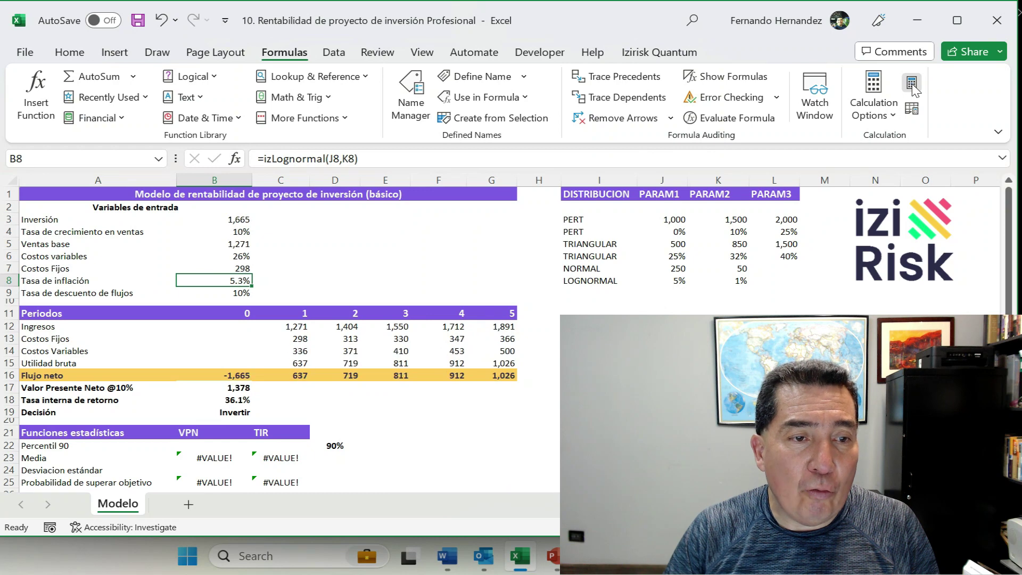
left_click(912, 84)
left_click(912, 84)
left_click(912, 84)
left_click(912, 84)
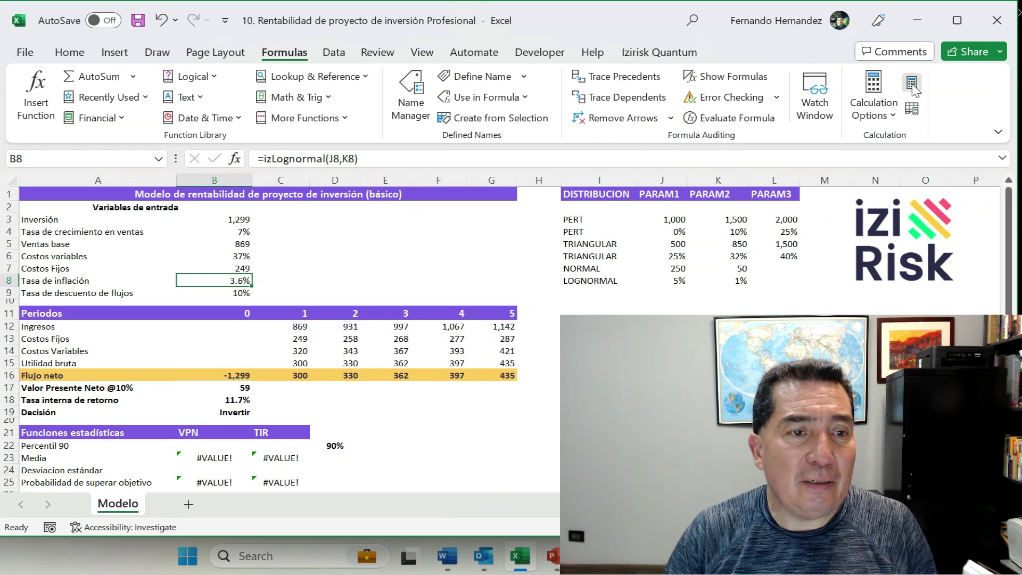
left_click(912, 84)
left_click(912, 84)
left_click(911, 84)
left_click(912, 85)
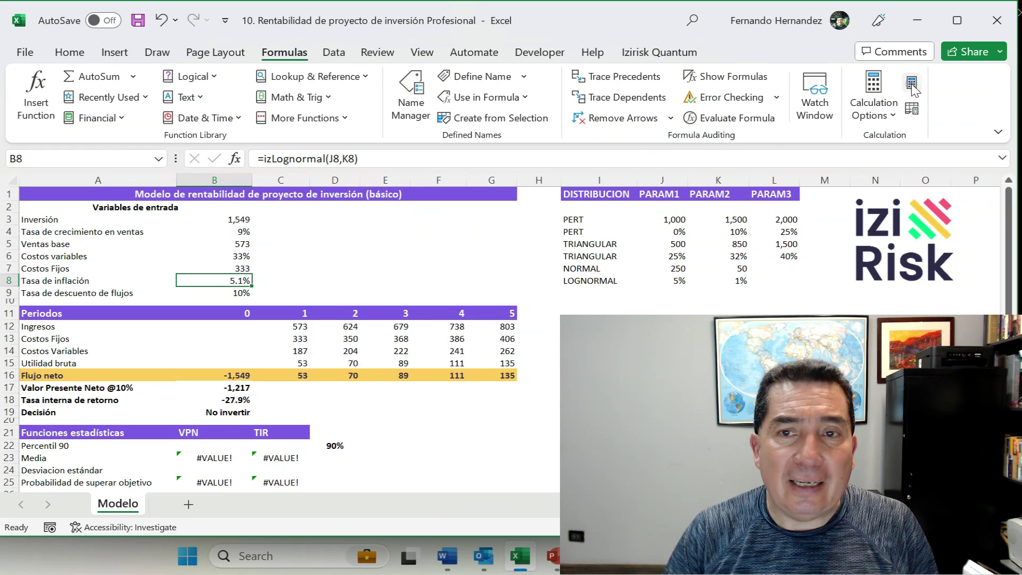
left_click(911, 84)
Trace the dependents of Inversión in B3 and Tasa de crecimiento en ventas in B4, removing the arrows after each trace
left_click(238, 219)
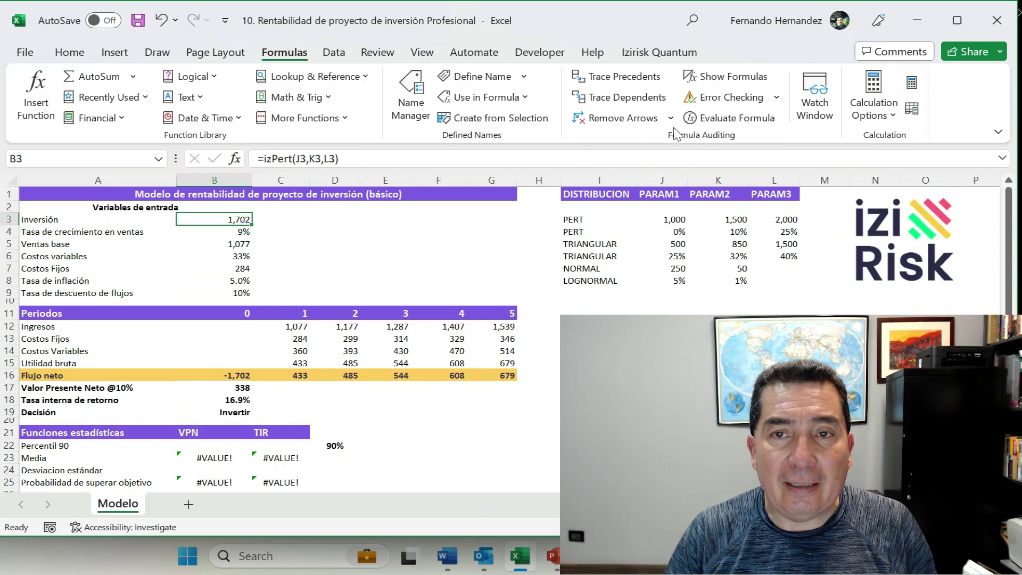
left_click(653, 101)
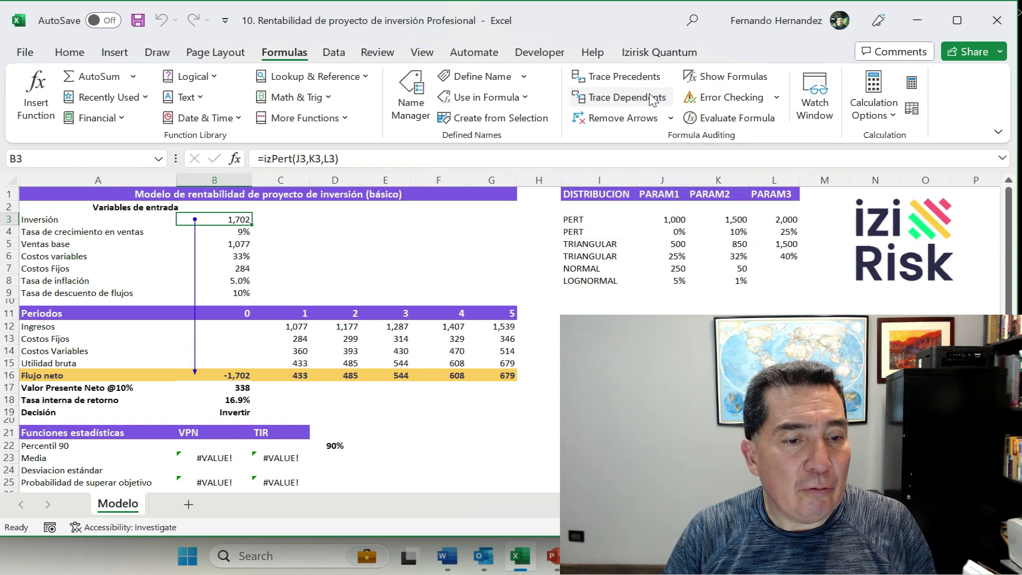
left_click(633, 120)
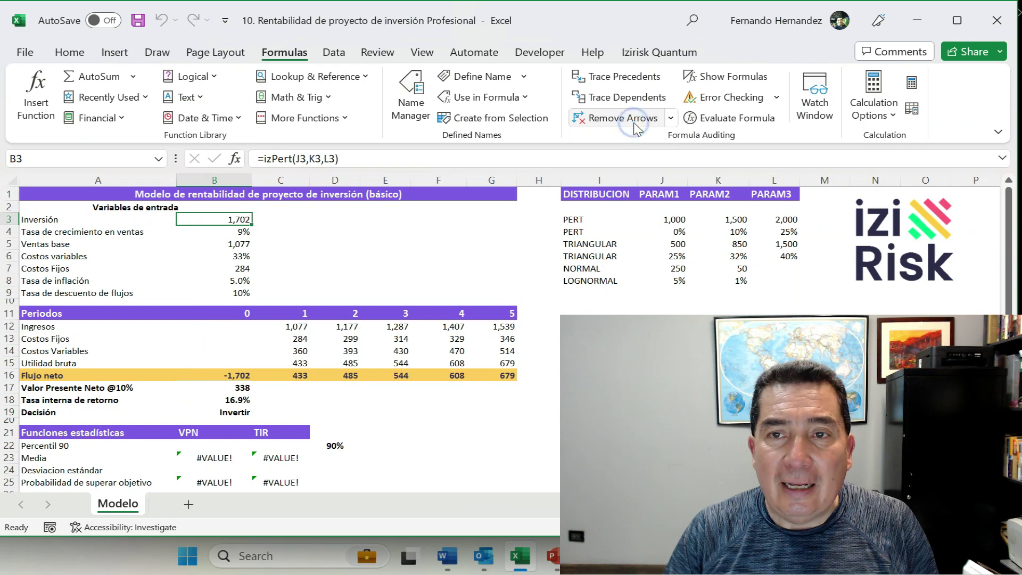
key("Down")
left_click(638, 102)
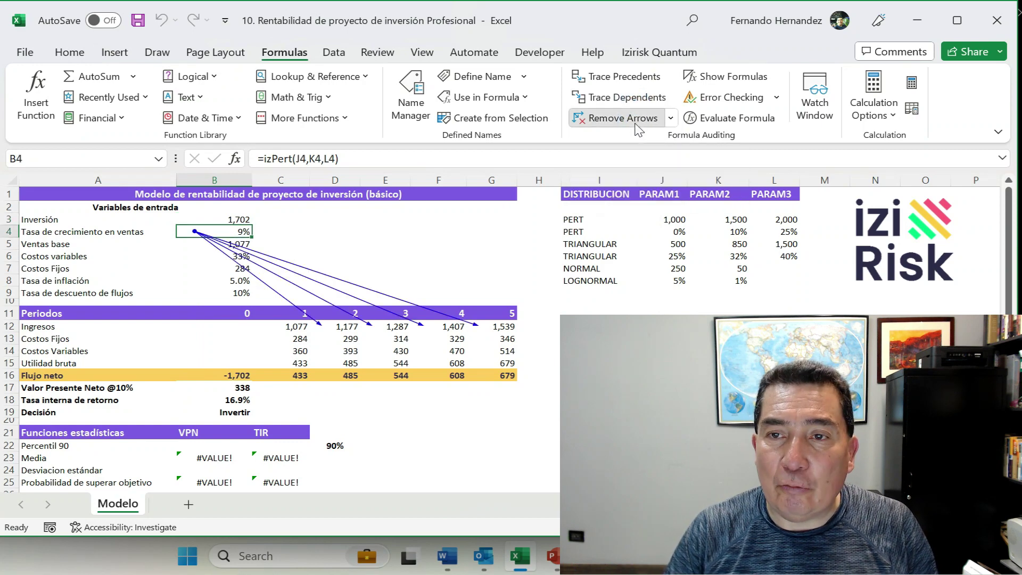
left_click(635, 124)
Trace the dependents of Ventas base in B5 and Costos variables in B6, removing the arrows after each trace
key("Down")
left_click(638, 103)
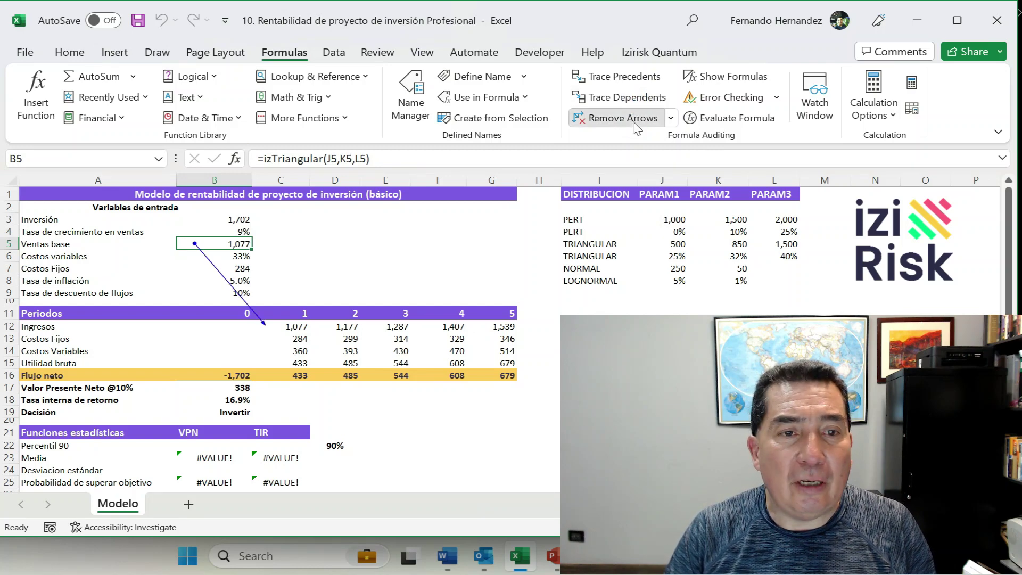
left_click(633, 119)
key("Down")
left_click(645, 98)
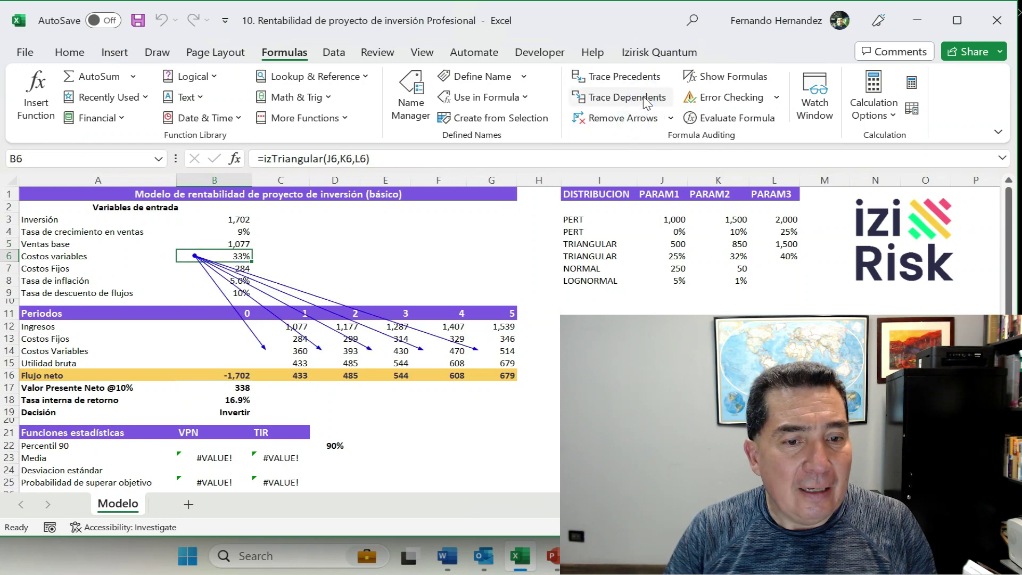
left_click(636, 118)
Trace the dependents of Costos Fijos in B7, remove its arrows, and trace the dependents of Tasa de inflación in B8
key("Down")
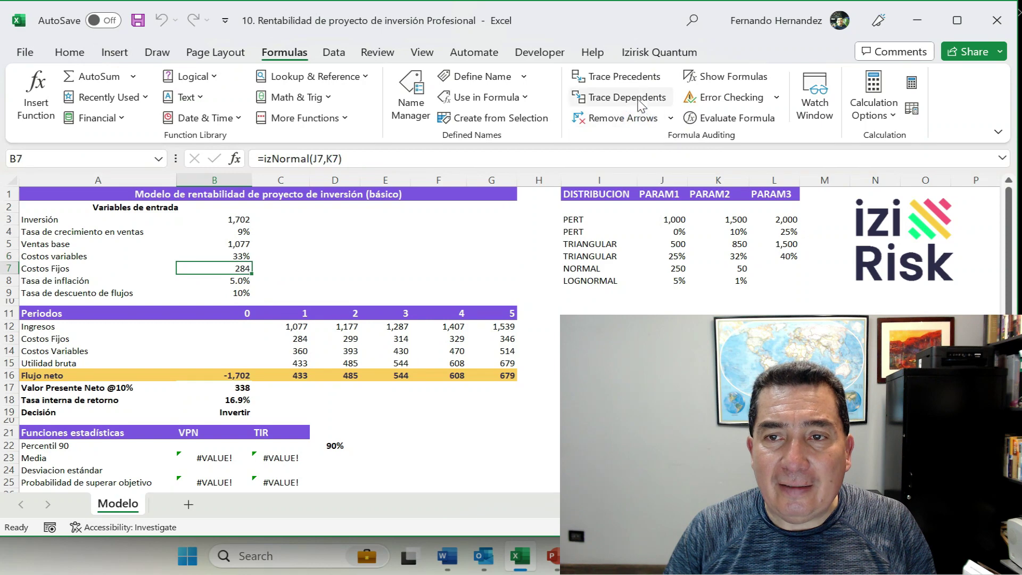
left_click(638, 100)
left_click(639, 118)
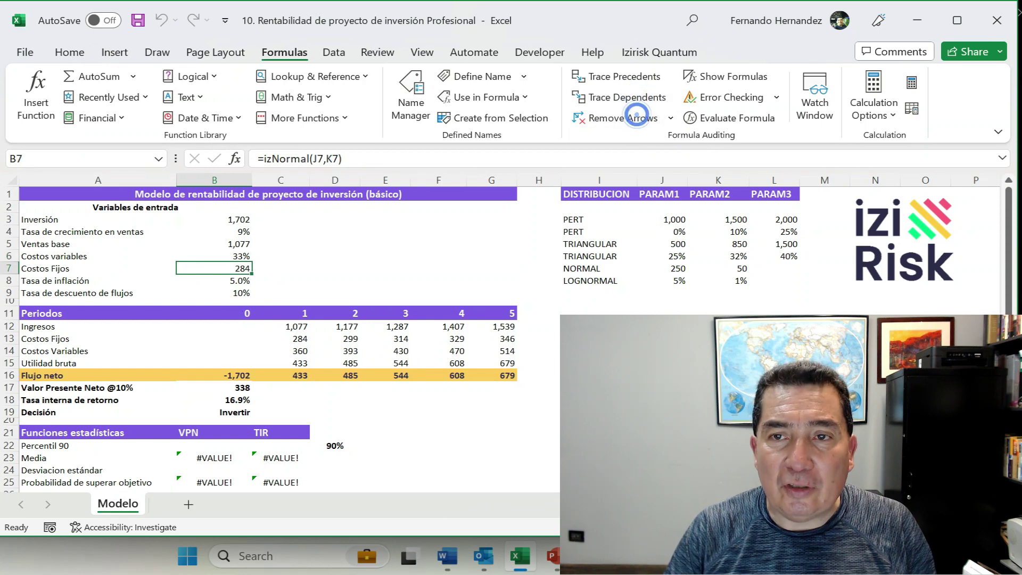
key("Down")
left_click(641, 105)
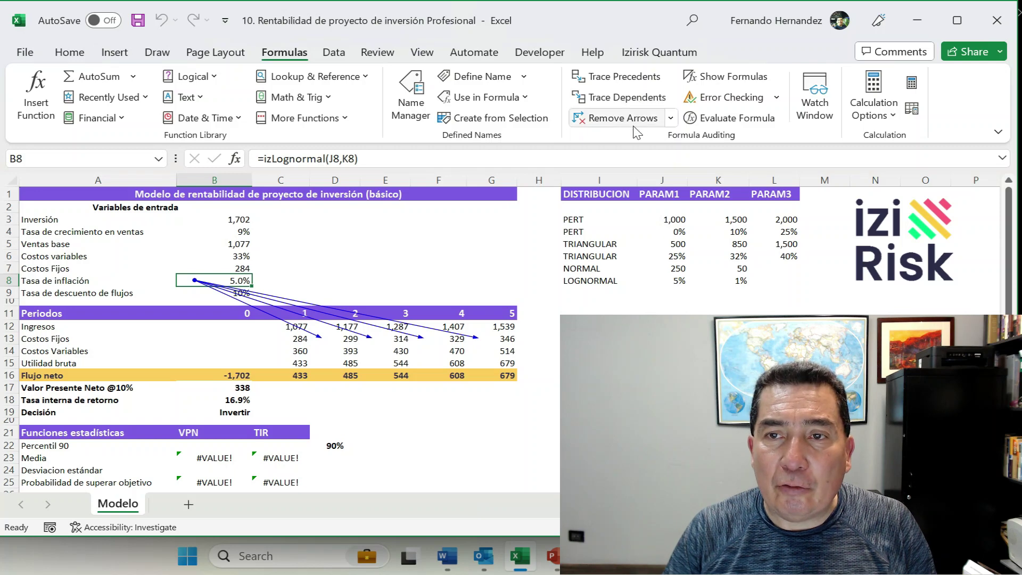
Remove the Tasa de inflación trace arrows and recalculate the workbook several times to observe the random inputs
left_click(636, 123)
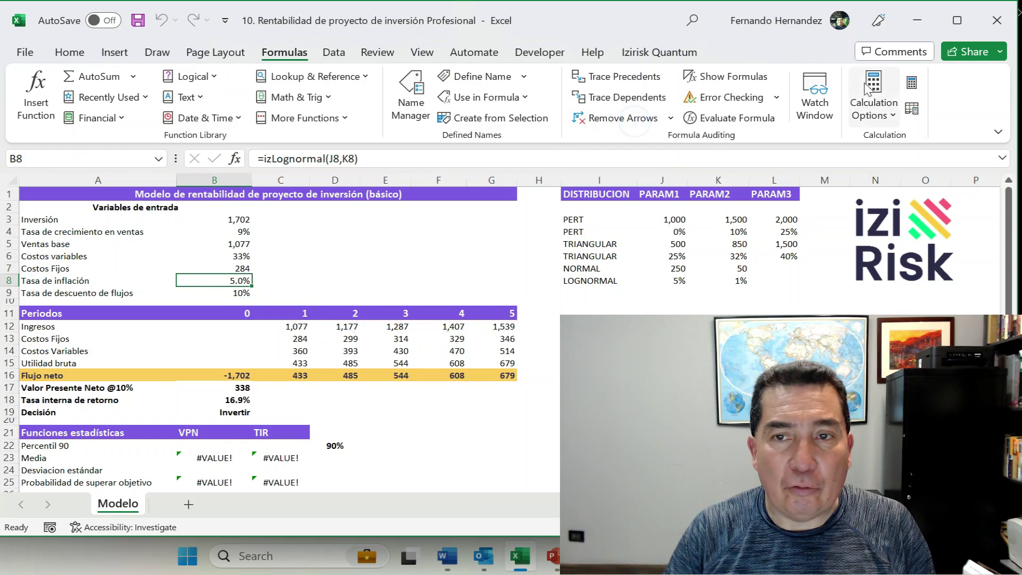
left_click(911, 84)
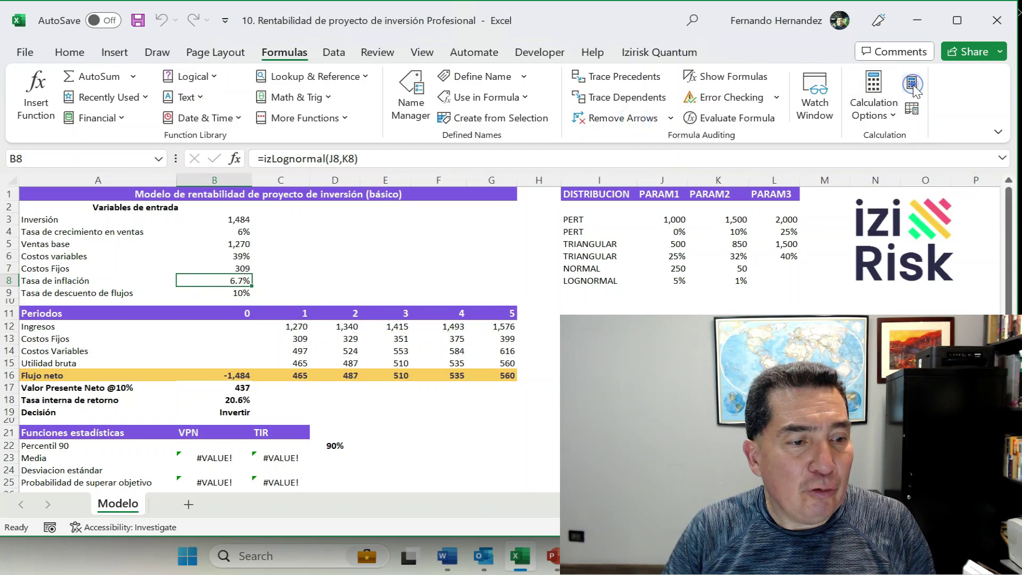
left_click(911, 84)
left_click(912, 84)
left_click(911, 83)
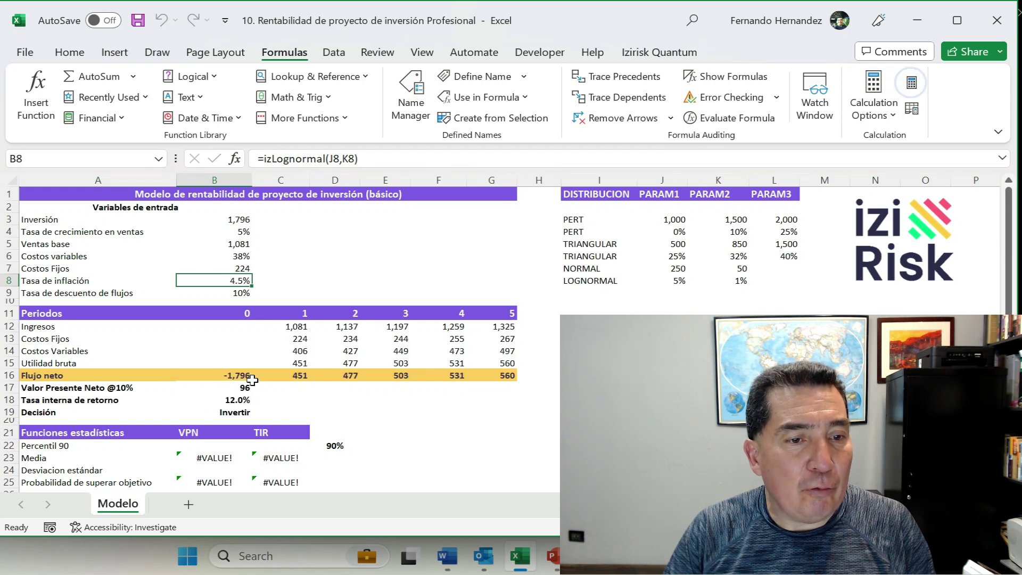
Examine the Flujo neto row in B16:G16 and the formulas for Valor Presente Neto in B17 and Tasa interna de retorno in B18
left_click_drag(243, 374, 490, 375)
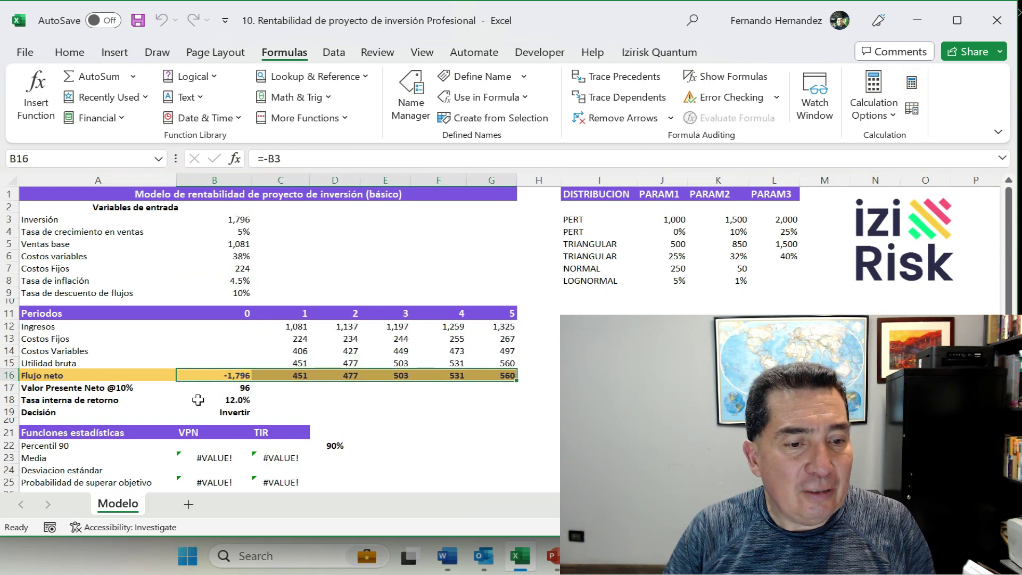
left_click(230, 389)
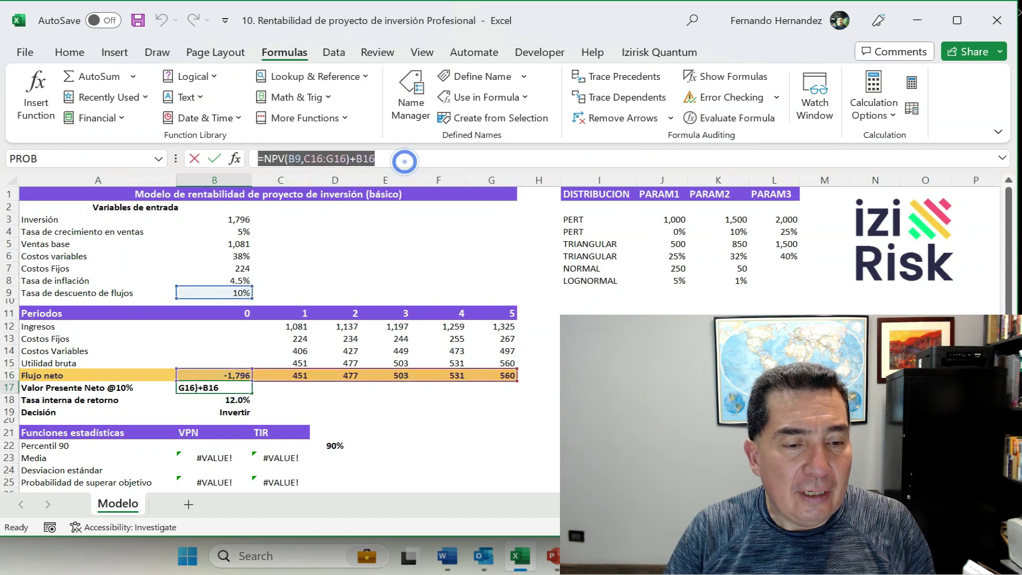
key("Escape")
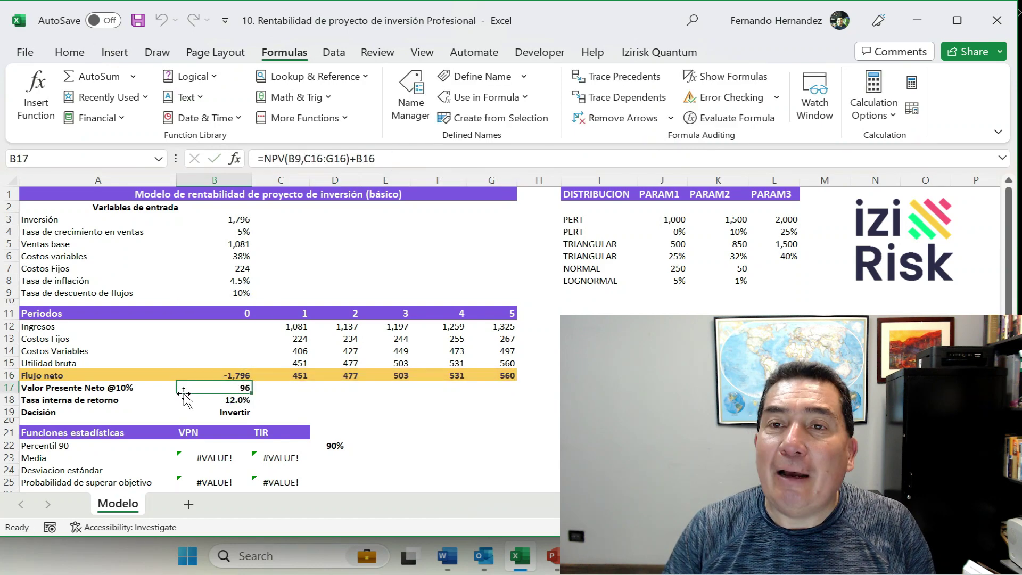
left_click(243, 402)
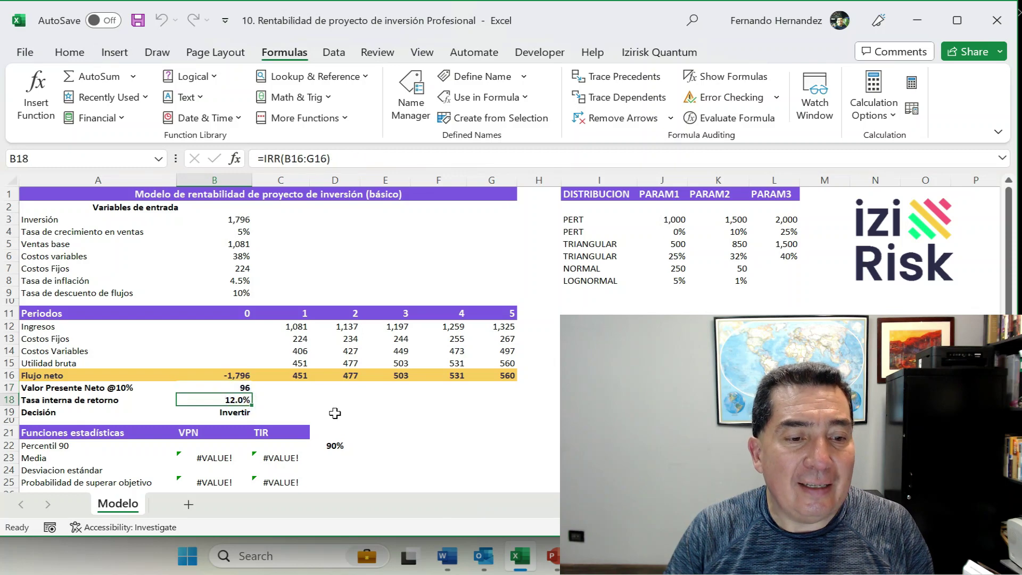
key("F2")
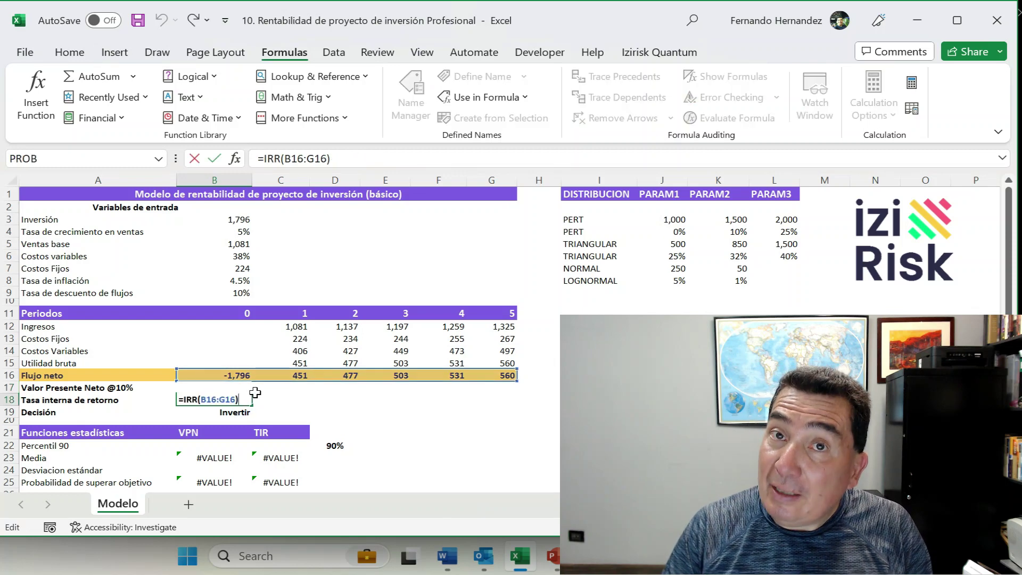
key("Escape")
left_click_drag(235, 387, 234, 399)
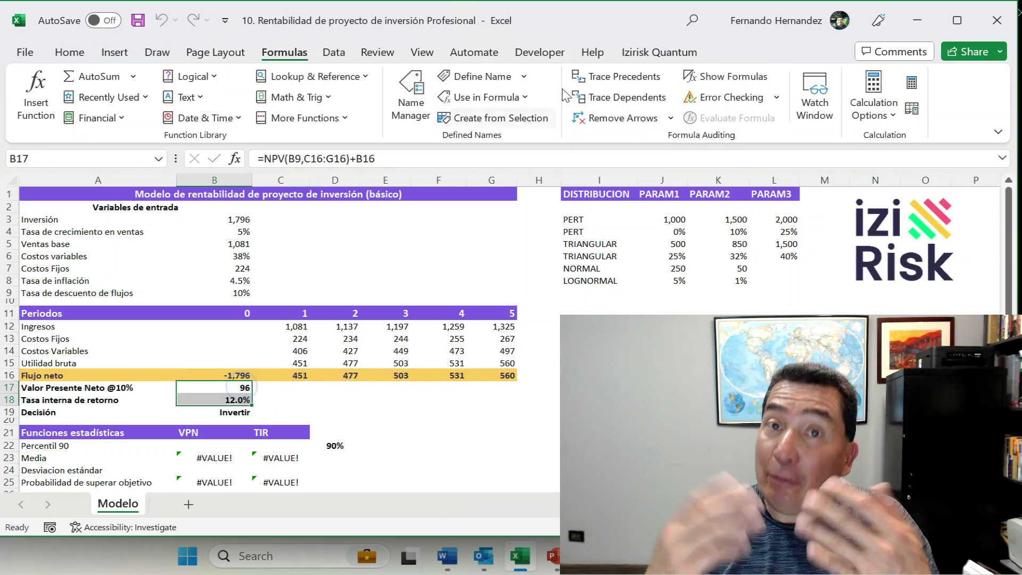
left_click(640, 52)
left_click(83, 104)
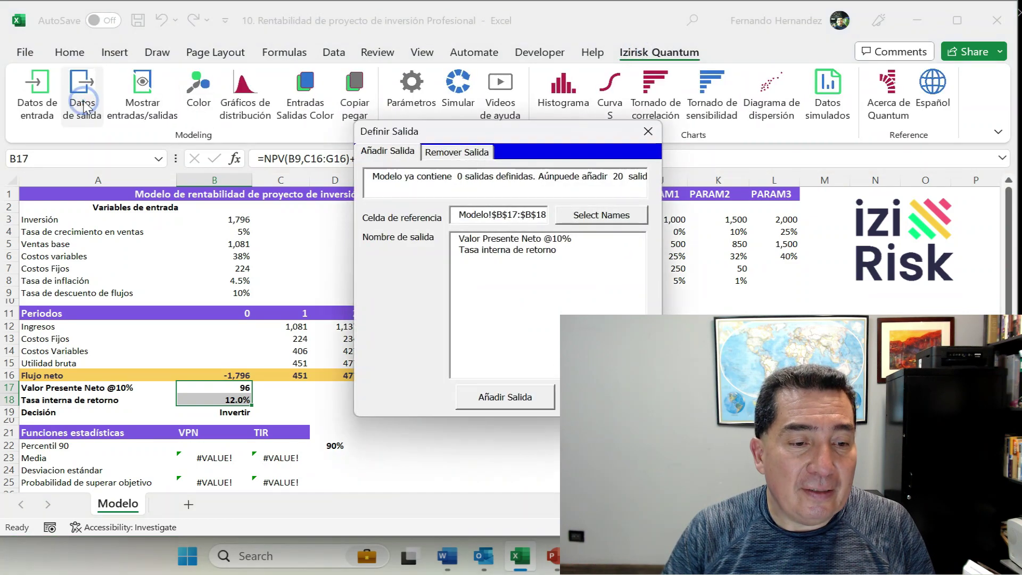
left_click(647, 131)
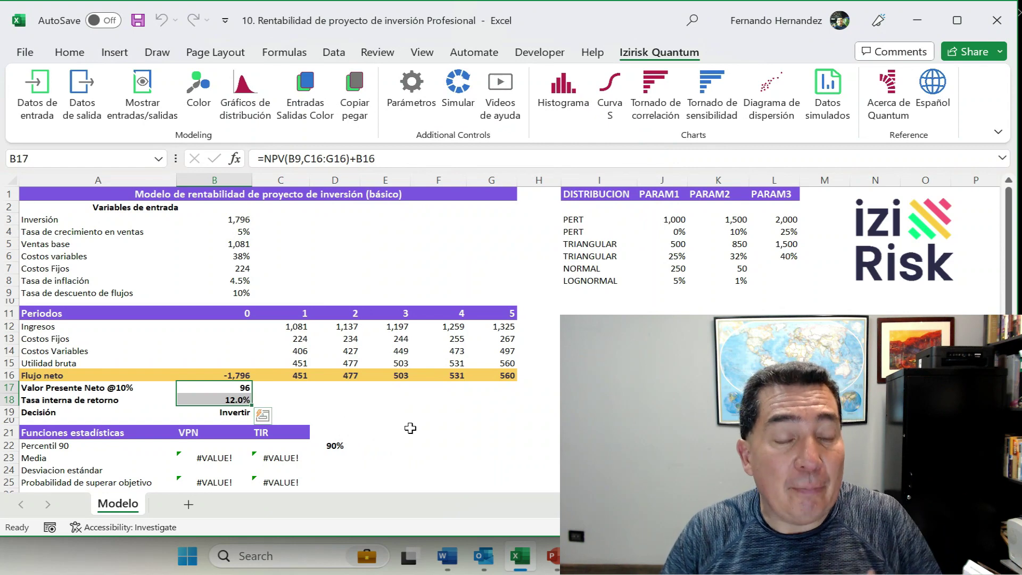
left_click(83, 113)
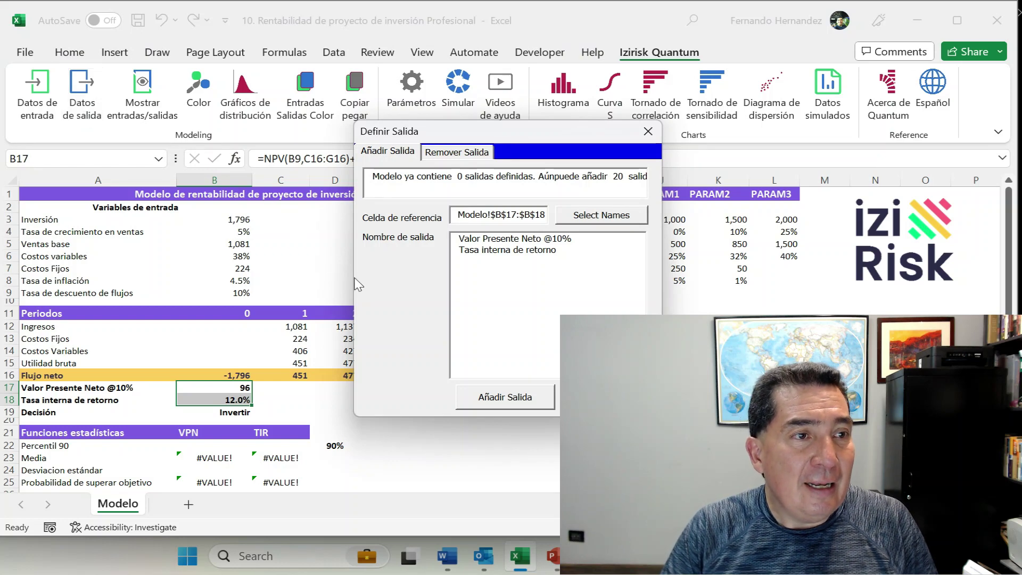
left_click(485, 238)
left_click(487, 250)
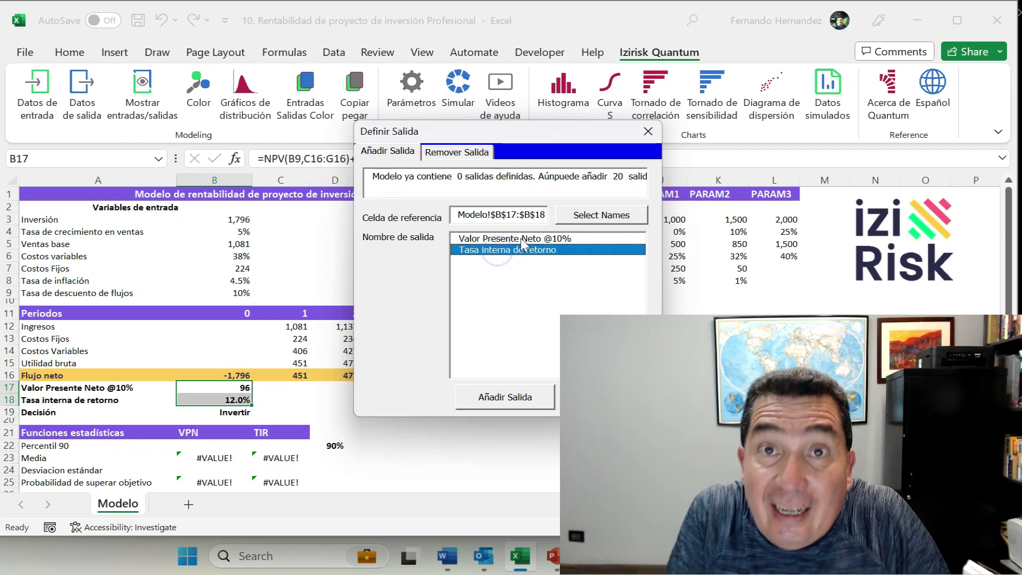
left_click(521, 238)
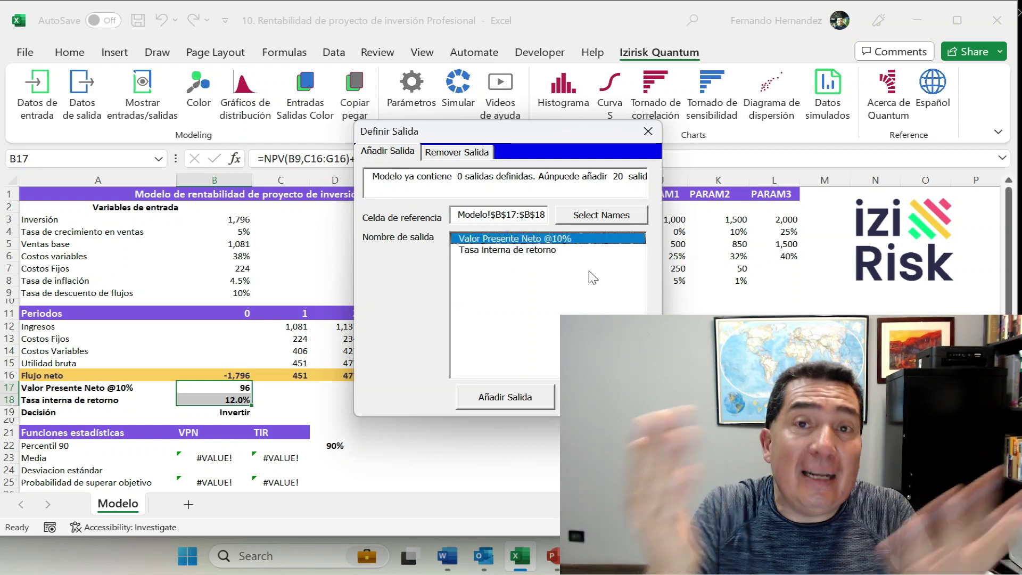
left_click(536, 250)
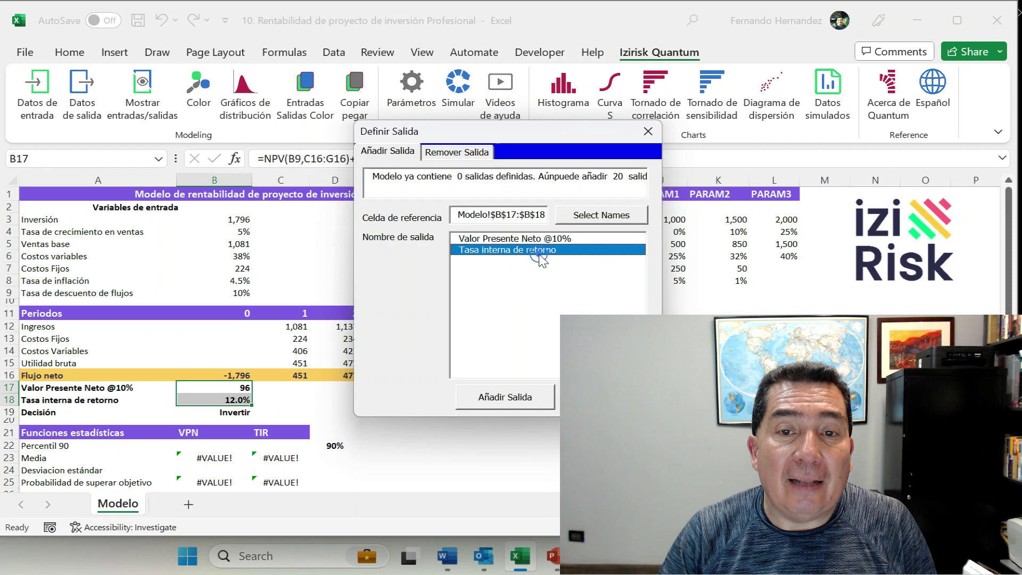
left_click(517, 395)
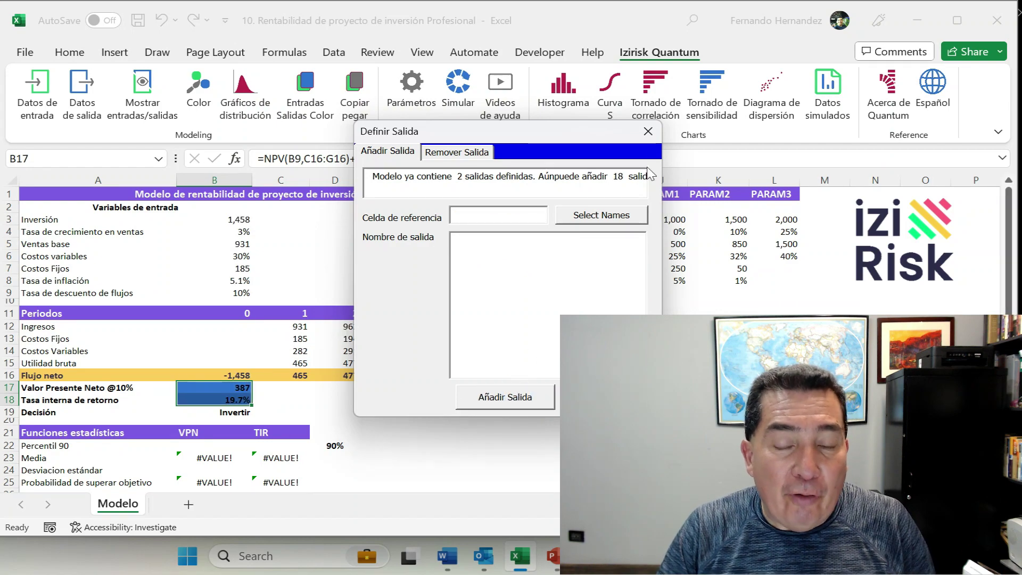
left_click(649, 131)
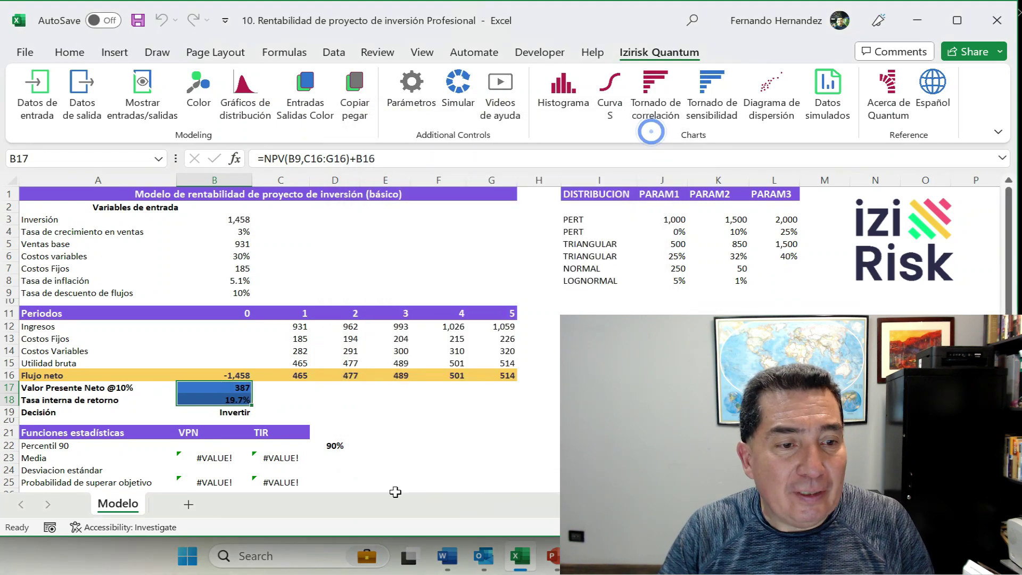
Review the list of inputs and outputs defined in the model
left_click(292, 378)
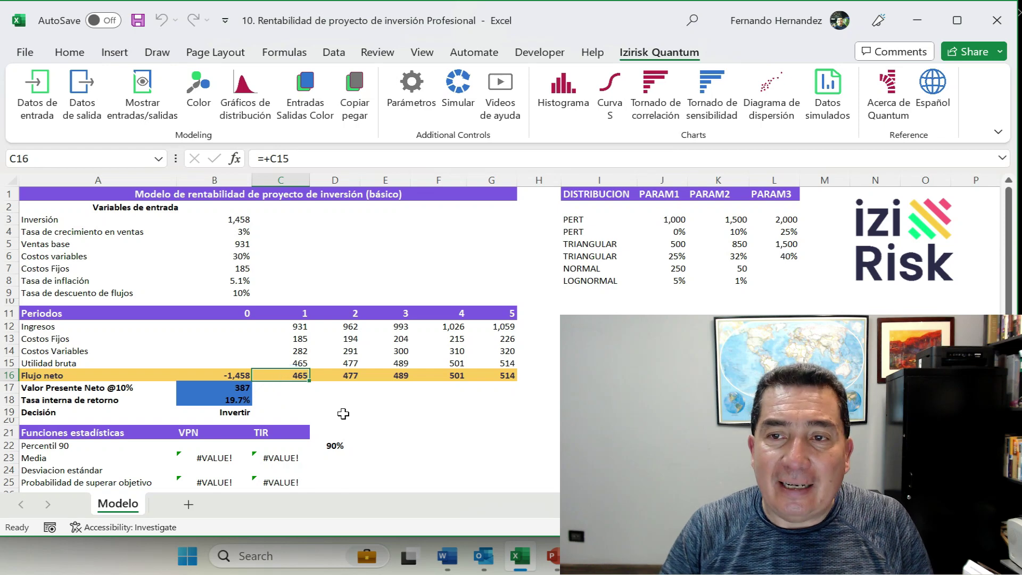
left_click(152, 91)
left_click(704, 111)
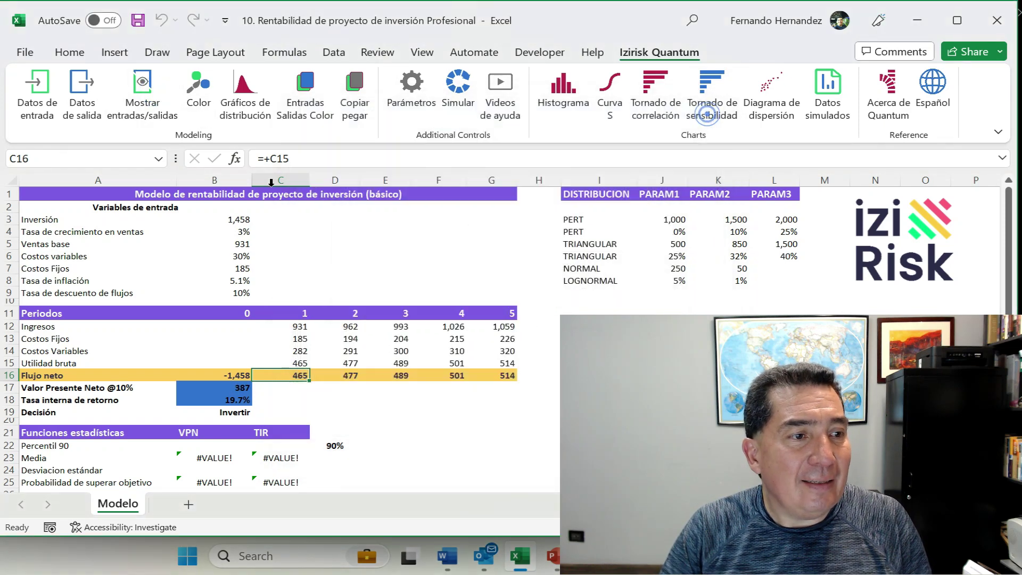
Define B3:B8, from Inversión to Tasa de inflación, as Izirisk input variables and check them in the list of inputs and outputs
left_click_drag(243, 221, 244, 282)
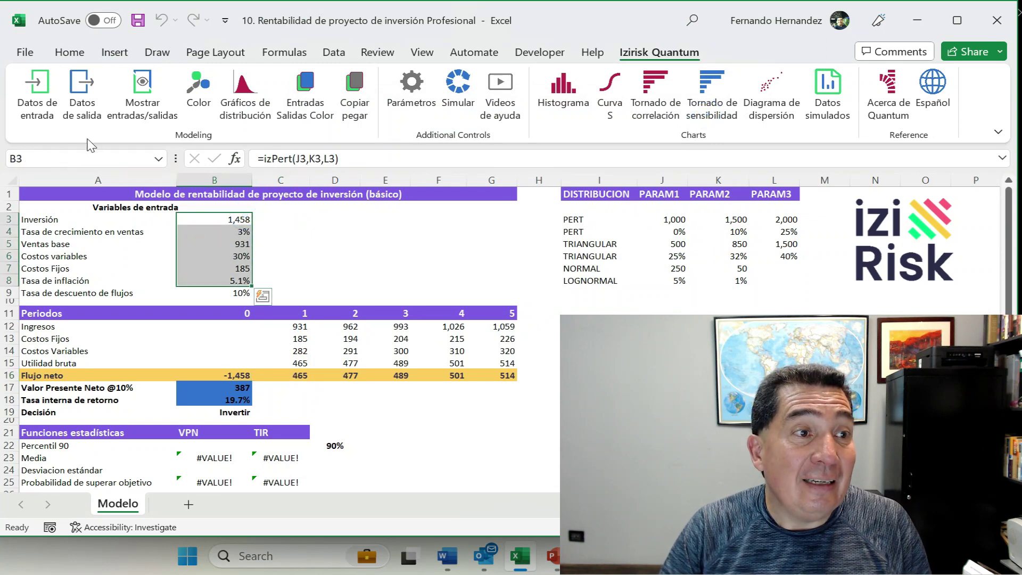
left_click(37, 88)
key("Down")
key("Down")
key("Down")
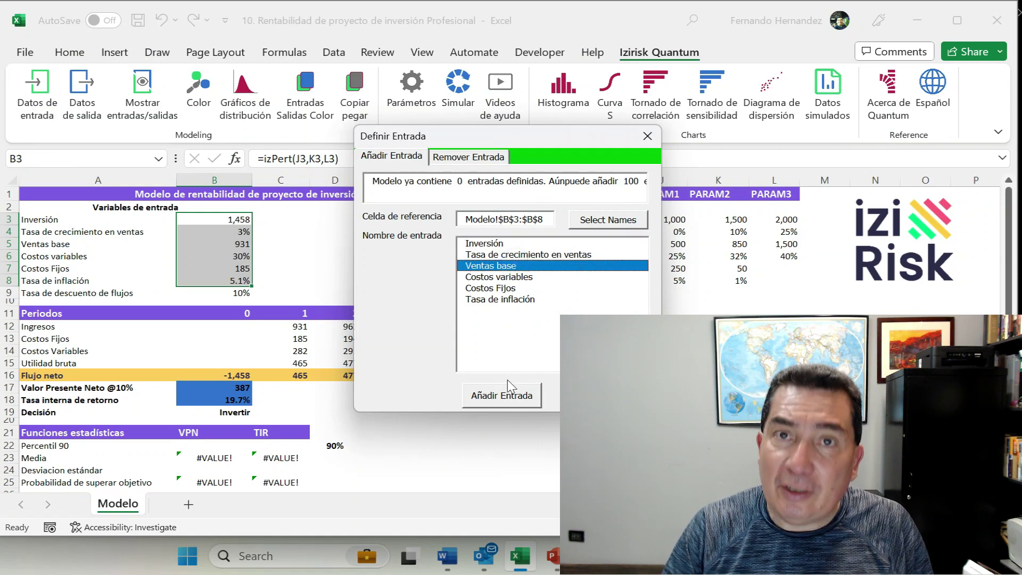
left_click(507, 395)
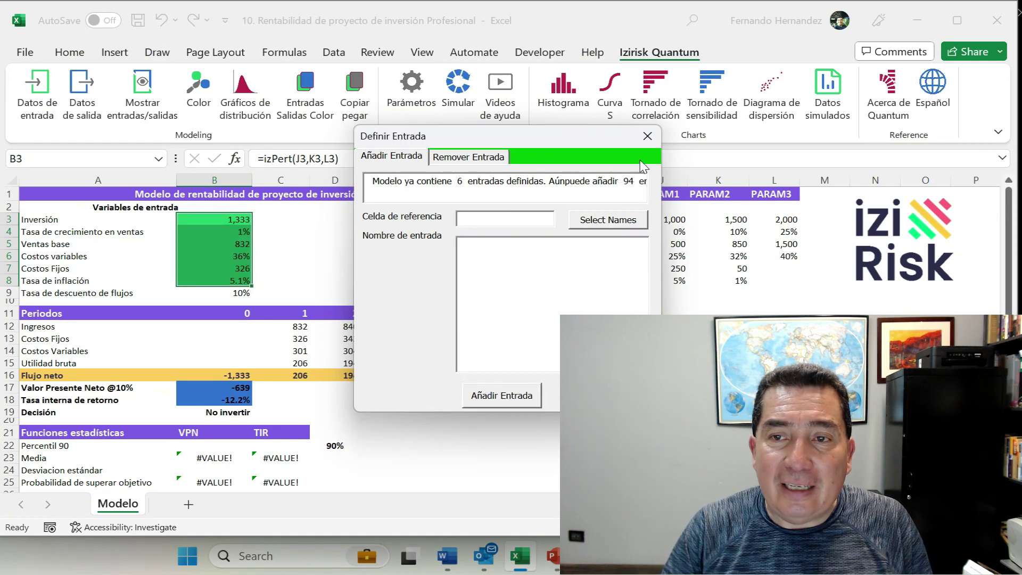
left_click(648, 137)
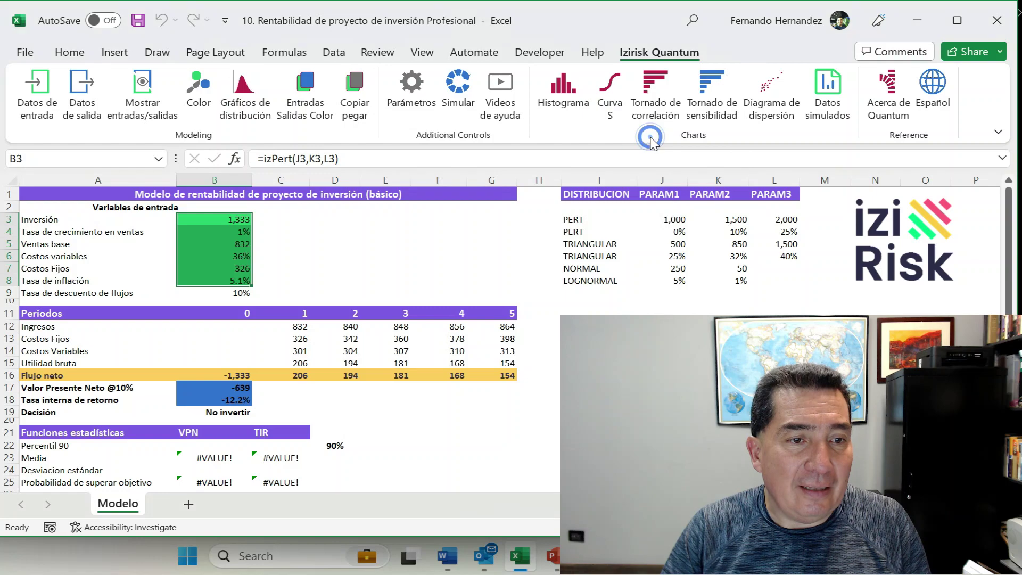
left_click(144, 95)
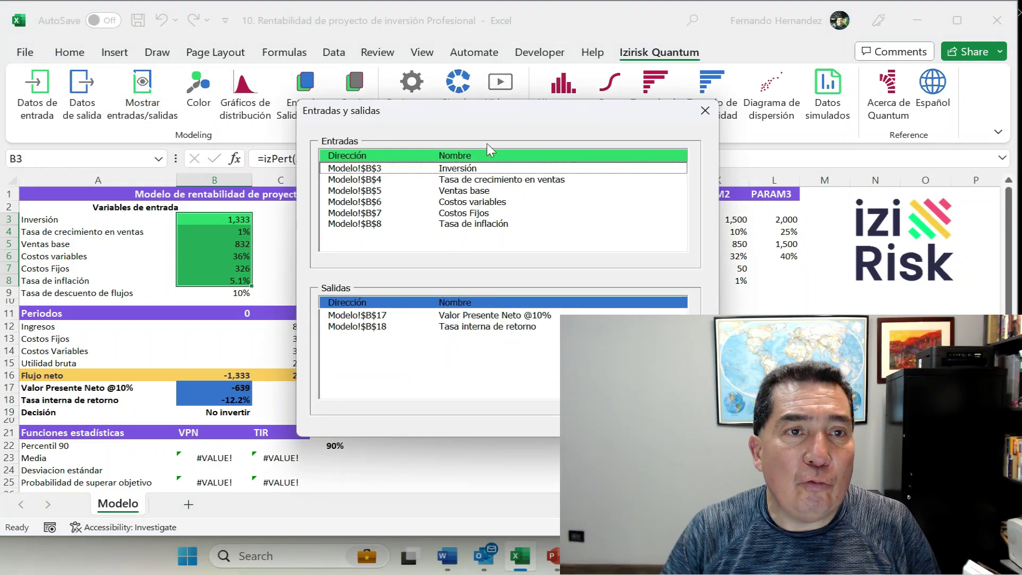
left_click(705, 110)
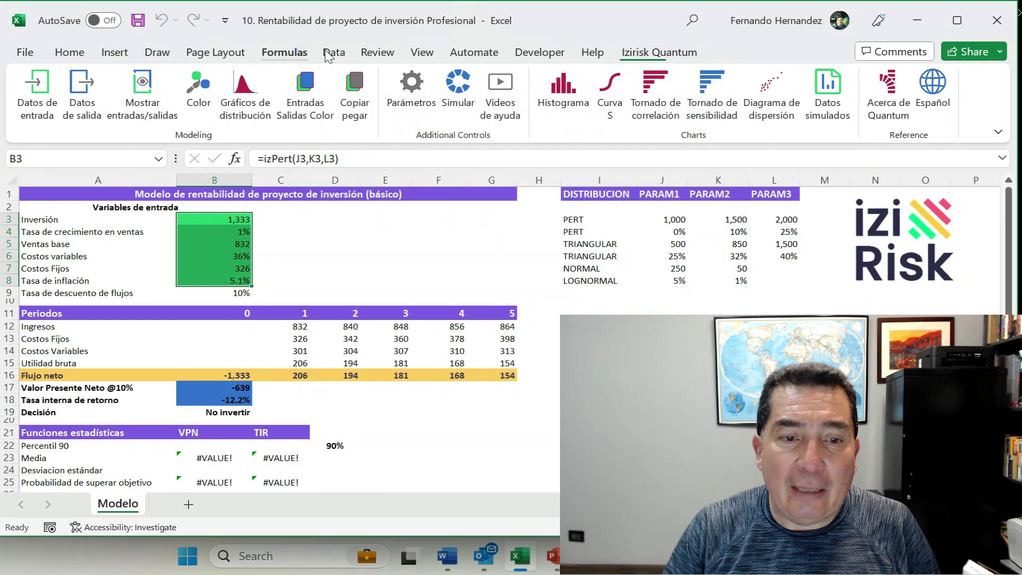
Recalculate the workbook repeatedly to examine how the defined inputs change the two outputs and the investment decision
left_click(287, 51)
left_click(911, 84)
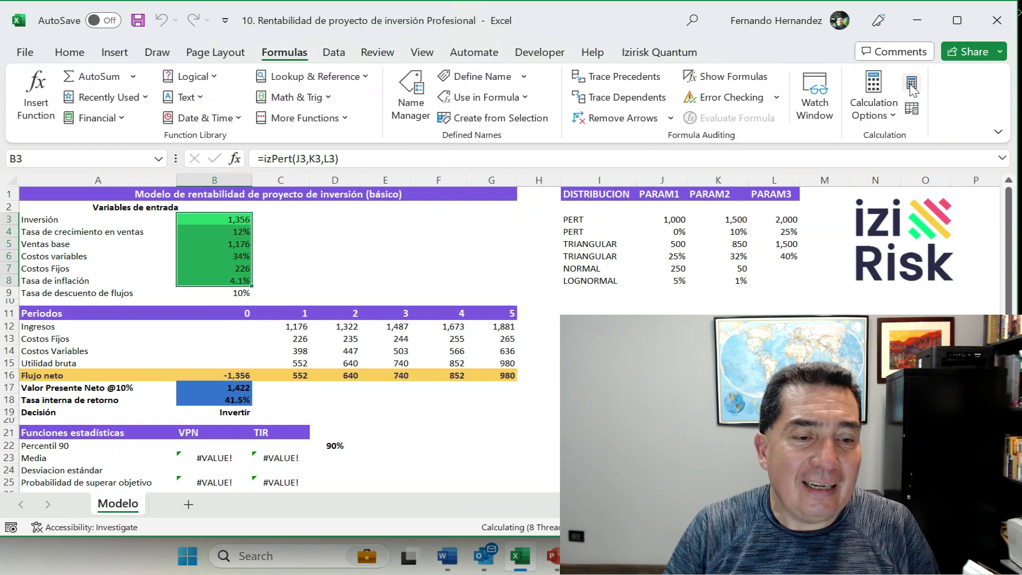
left_click(911, 84)
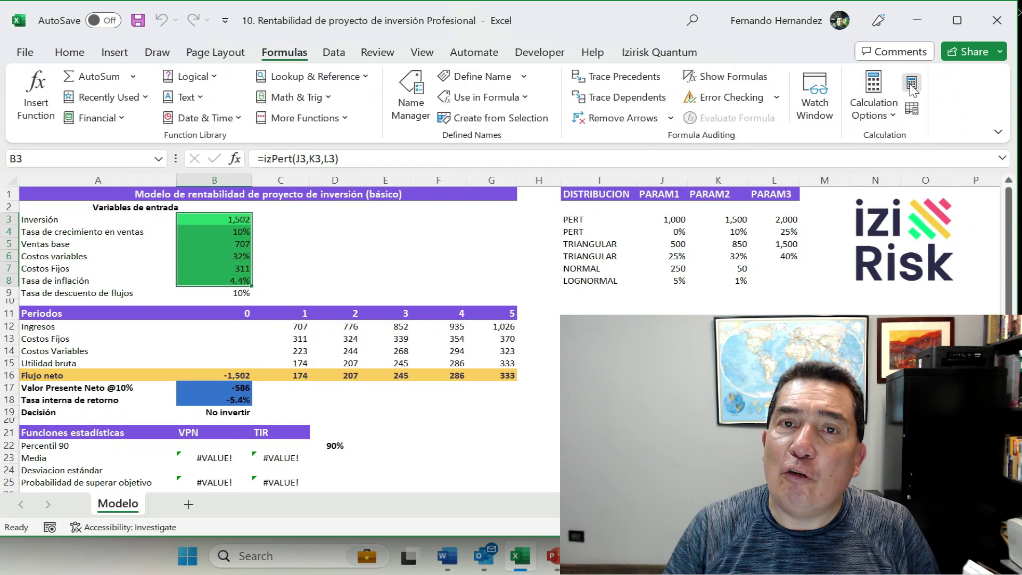
left_click(911, 84)
left_click(911, 84)
left_click(911, 84)
left_click(911, 84)
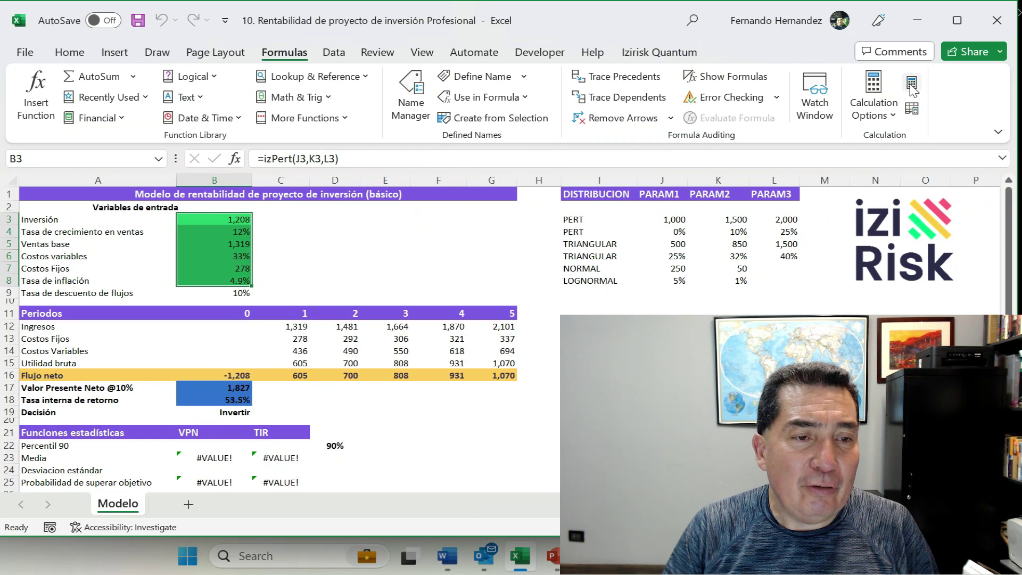
left_click(911, 84)
left_click(911, 84)
left_click(911, 84)
left_click(911, 84)
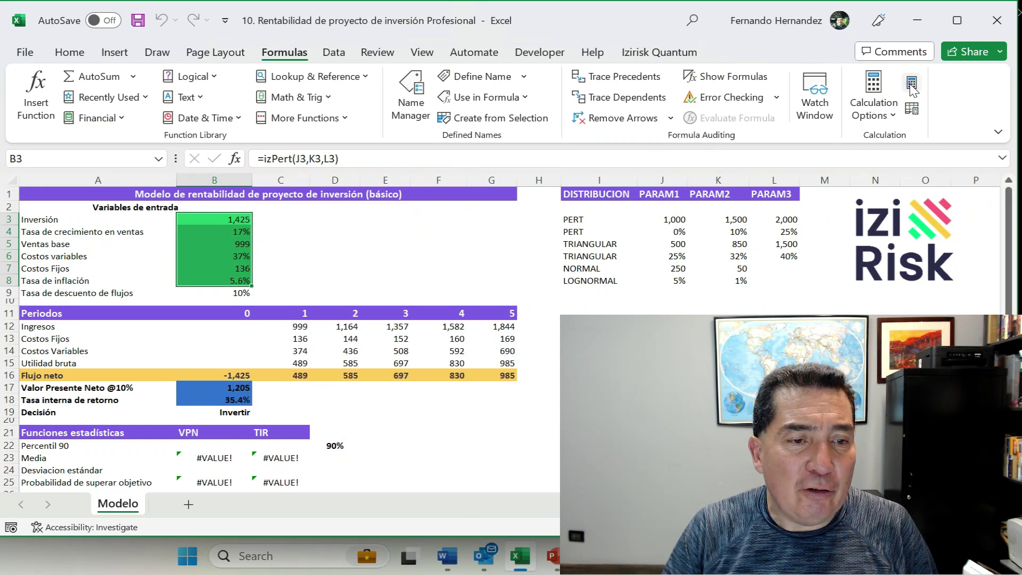
left_click(911, 84)
left_click(911, 84)
left_click(911, 84)
left_click(911, 84)
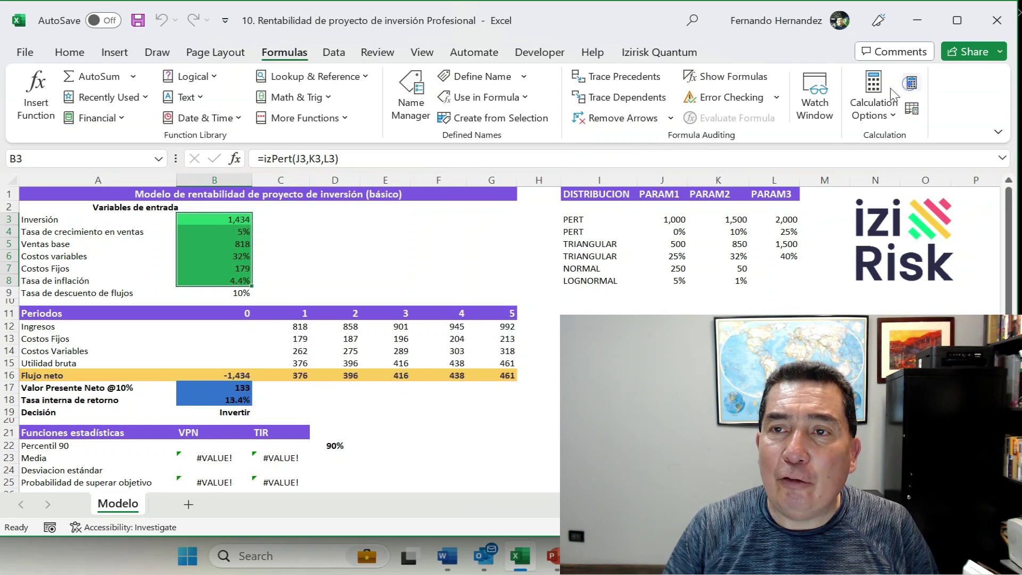
Run the Izirisk simulation, saving its results, and open the simulated data for both outputs
left_click(659, 52)
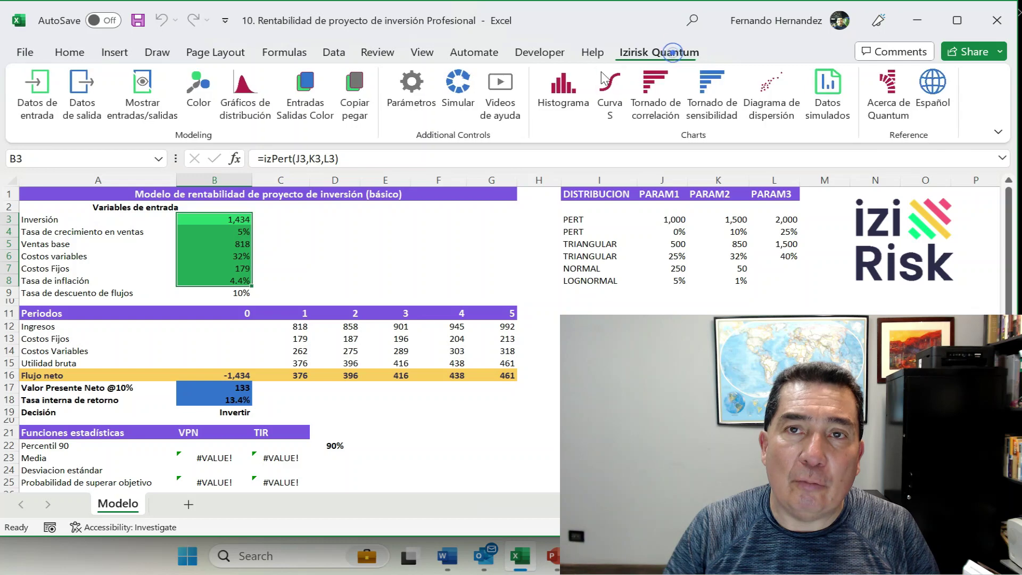
left_click(458, 96)
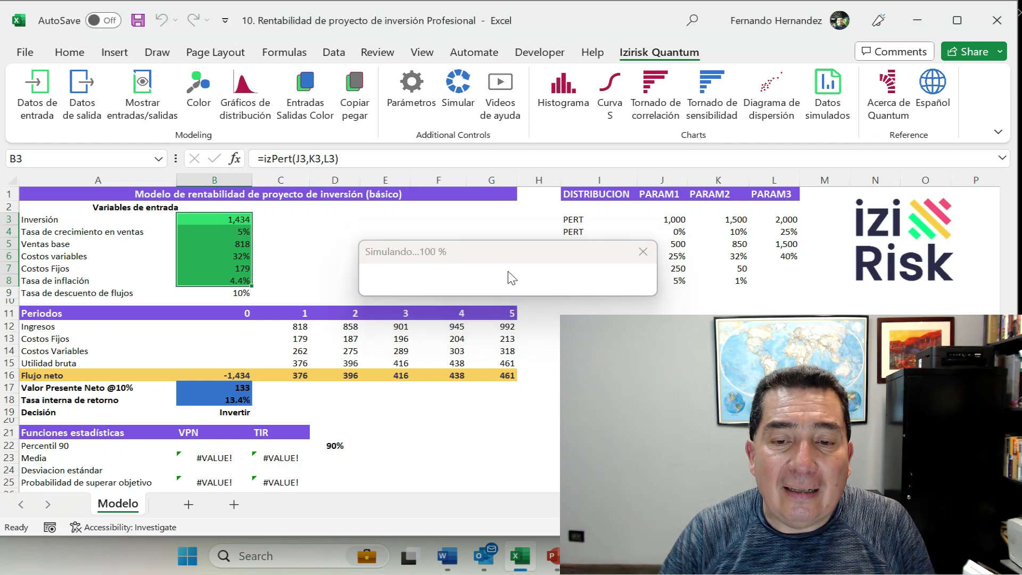
left_click(522, 327)
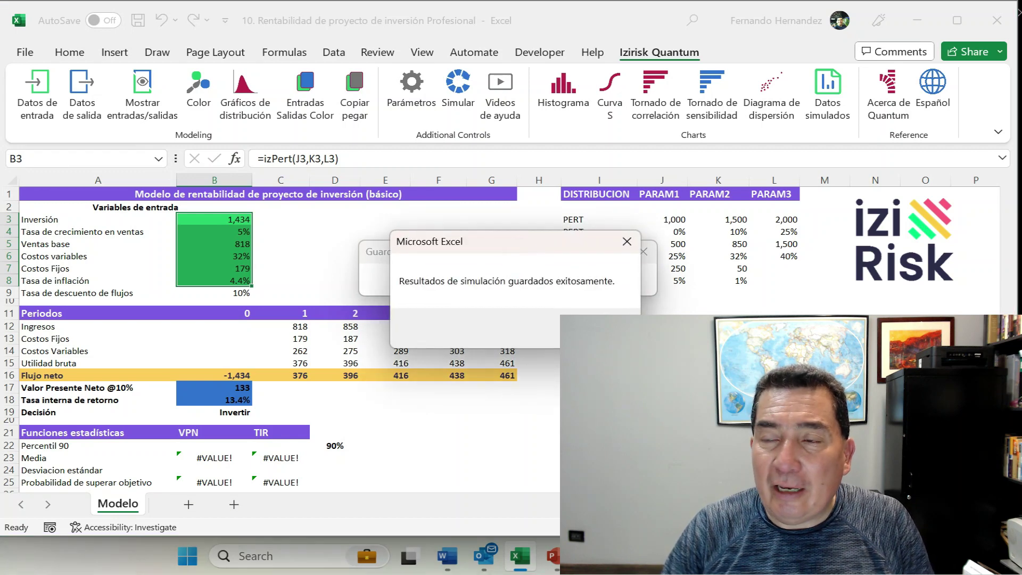
key("Return")
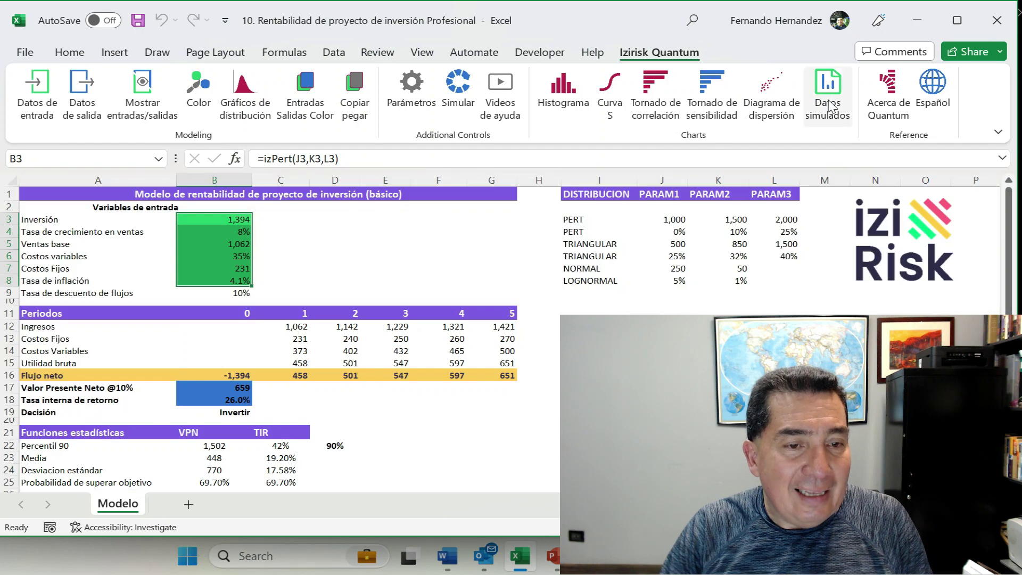
left_click(827, 99)
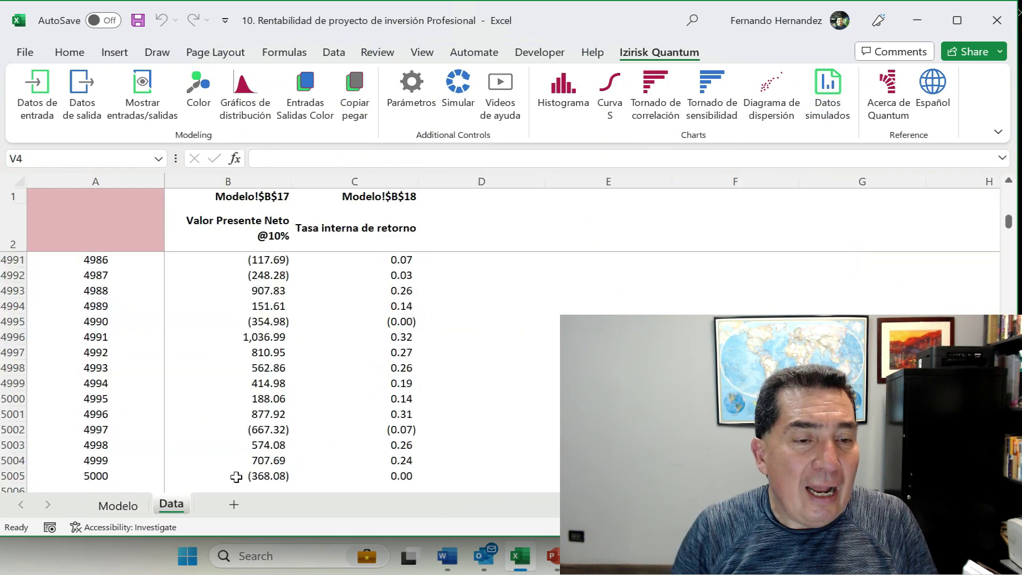
Examine the simulated VPN and TIR data down to the last iteration, then hide the simulated data sheet
left_click(269, 275)
key("ctrl+Up")
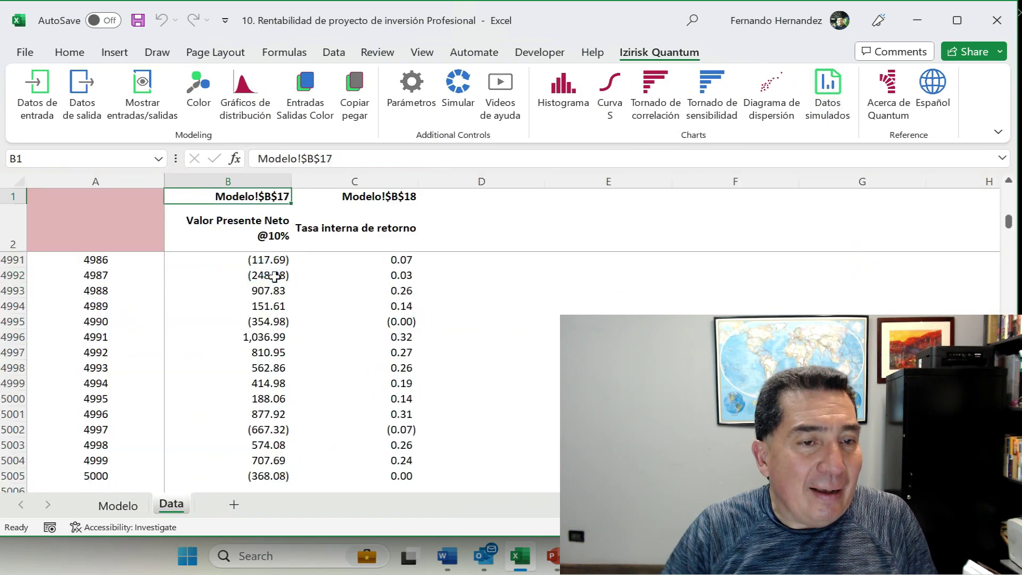
key("Down")
key("ctrl+Down")
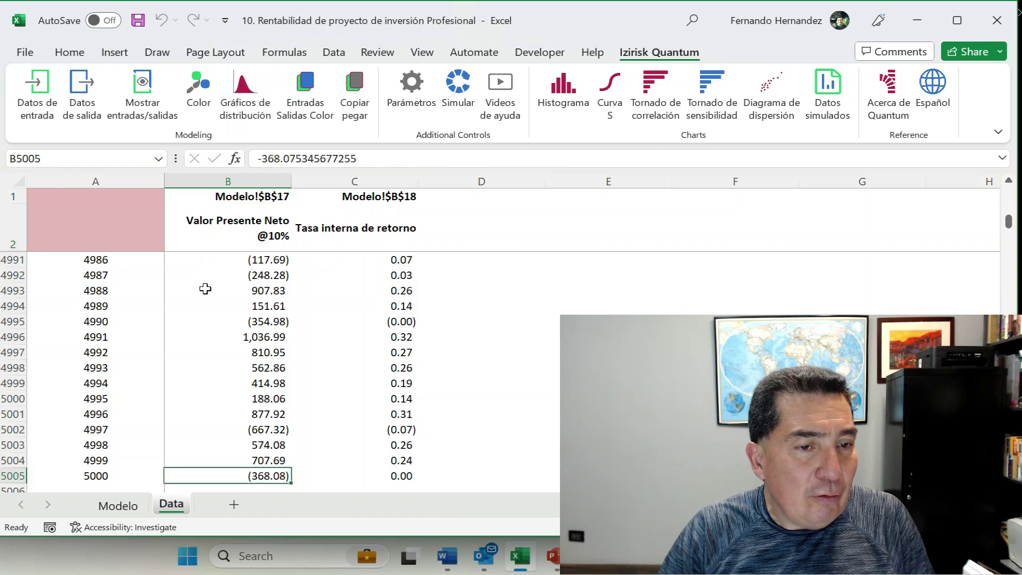
scroll(192, 308, "down", 3)
left_click_drag(86, 282, 358, 333)
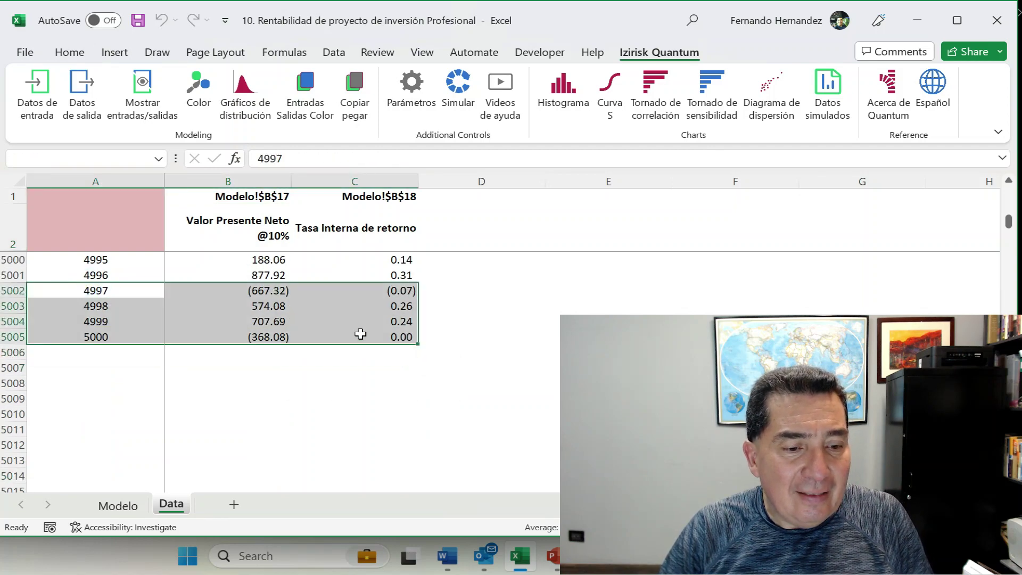
left_click(5, 336)
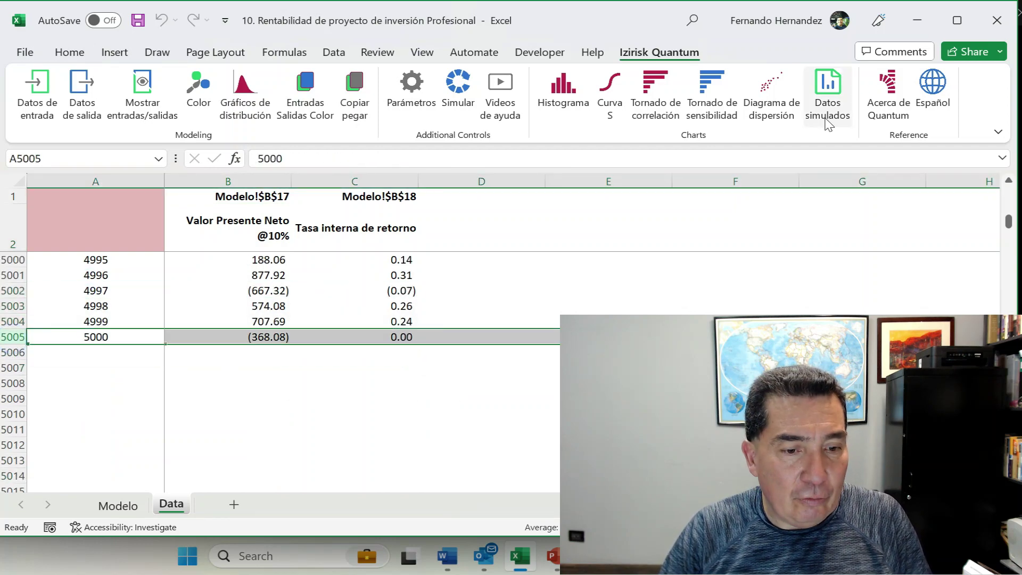
left_click(828, 101)
left_click(844, 92)
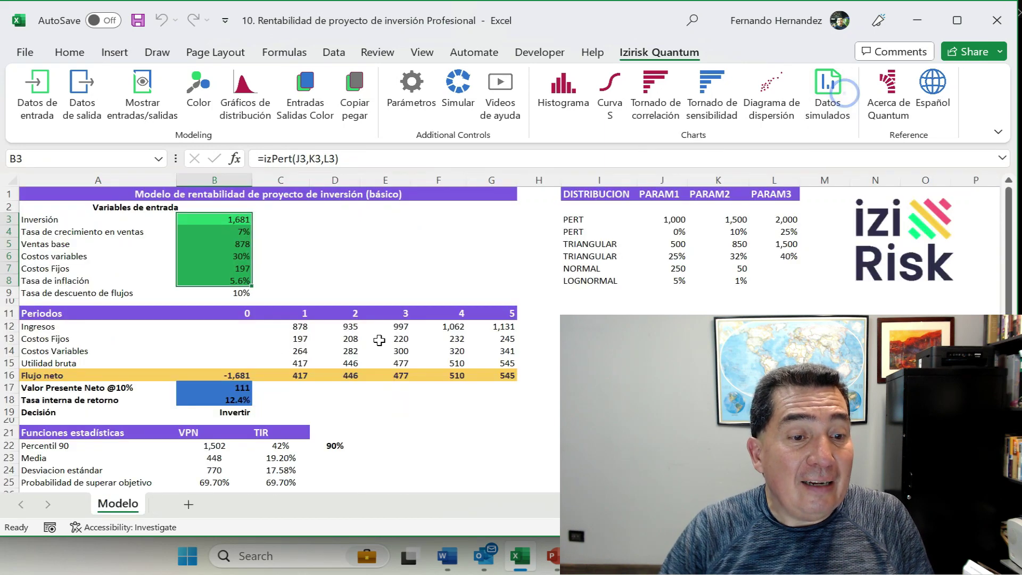
Examine the histogram and statistics of the simulated Valor Presente Neto in B17, then close the chart
left_click(330, 400)
left_click(220, 387)
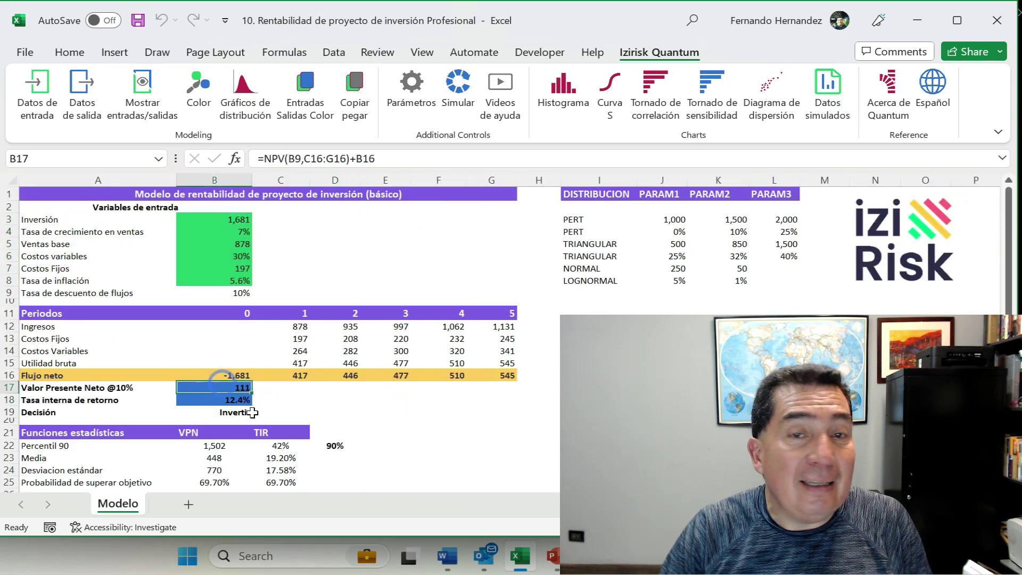
left_click(563, 106)
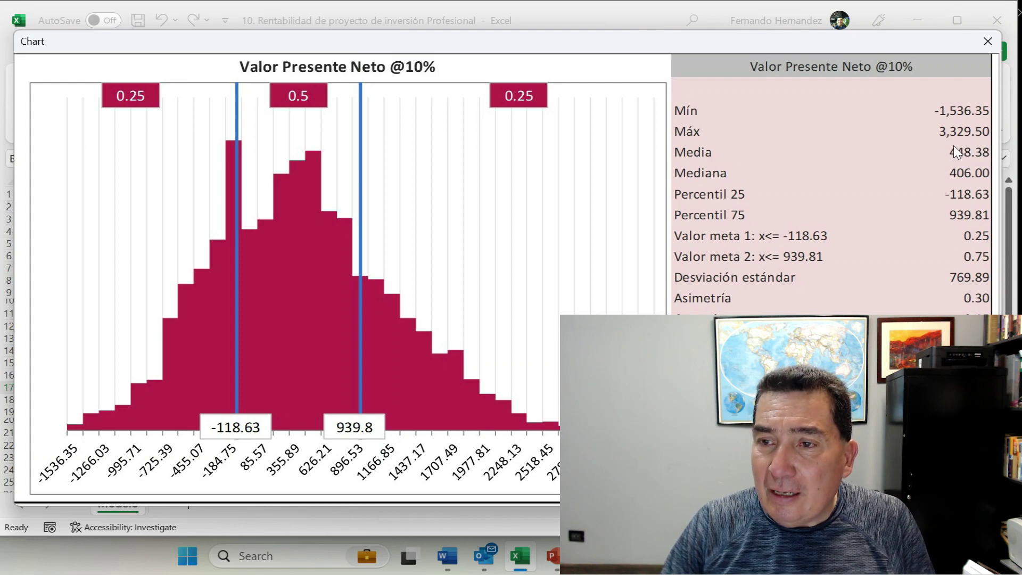
left_click(989, 42)
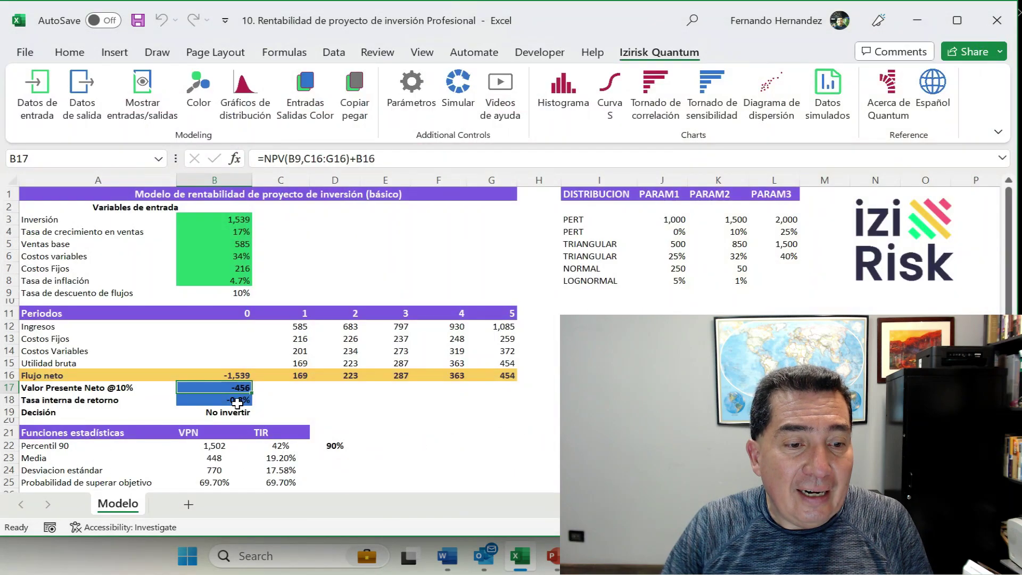
Examine the histogram and statistics of the simulated Tasa interna de retorno in B18, then close the chart
left_click(236, 398)
left_click(563, 90)
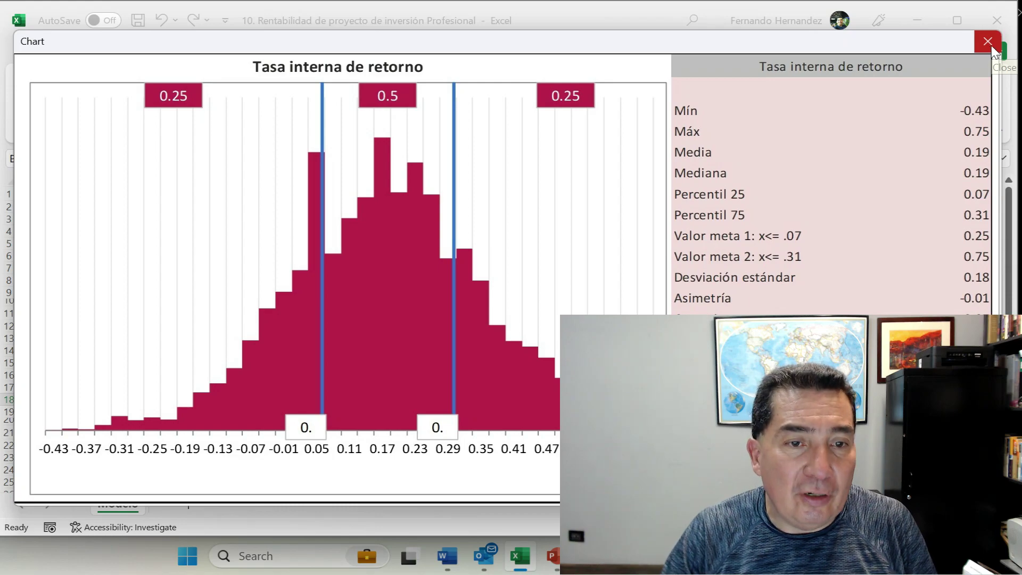
left_click(991, 46)
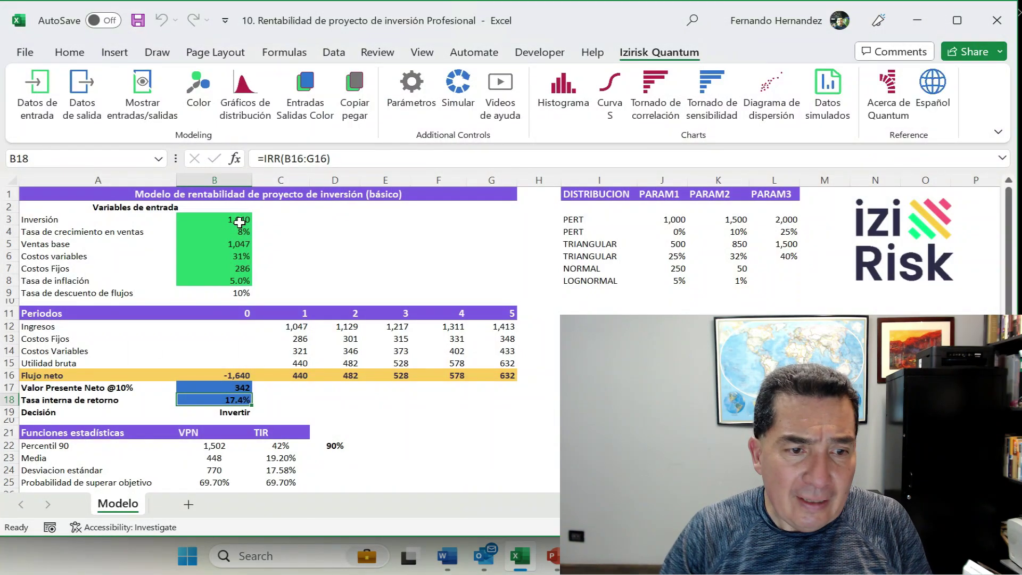
Examine the correlation tornado for the Valor Presente Neto output in B17, then close the chart
left_click(234, 388)
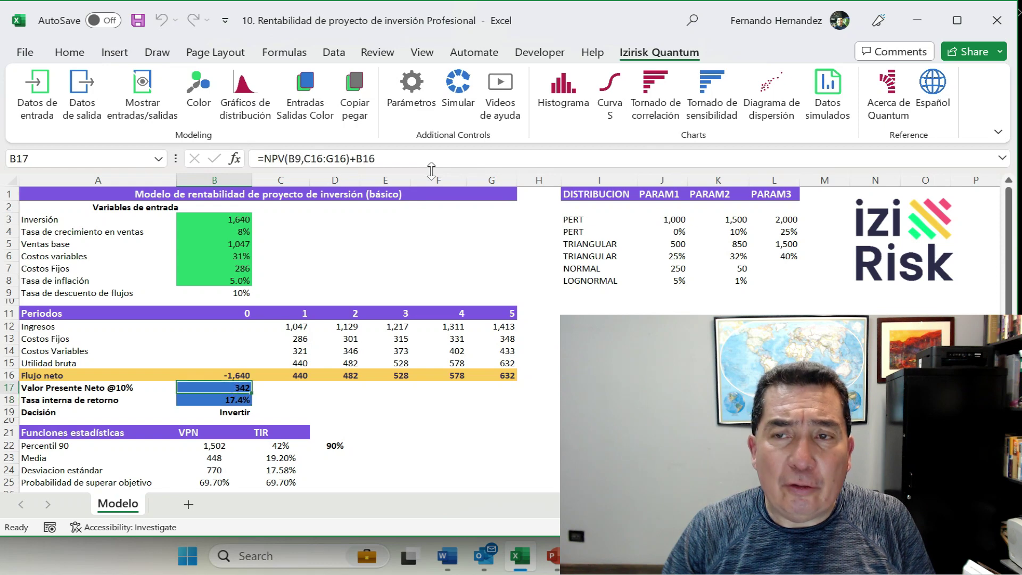
left_click(656, 95)
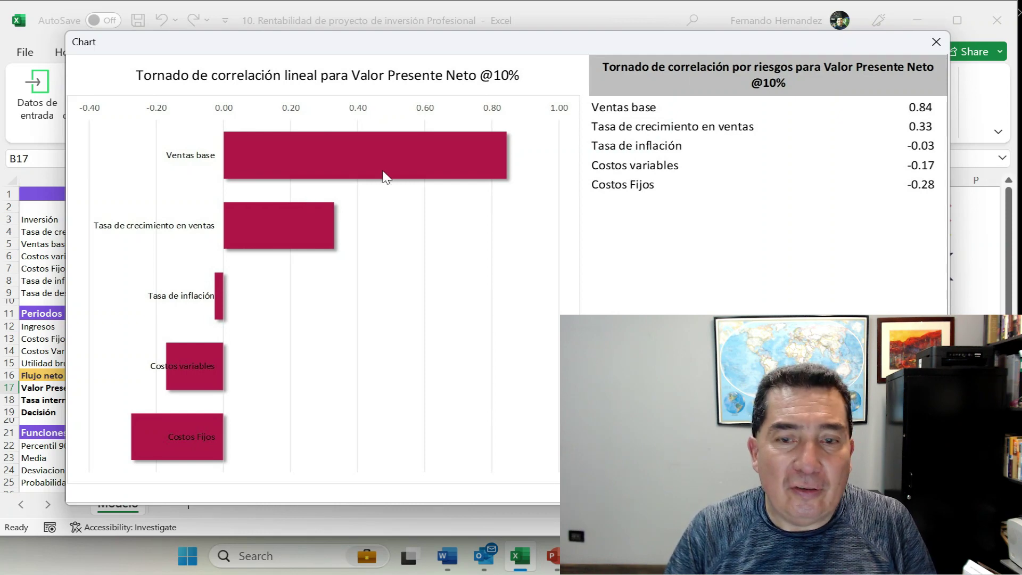
left_click(941, 42)
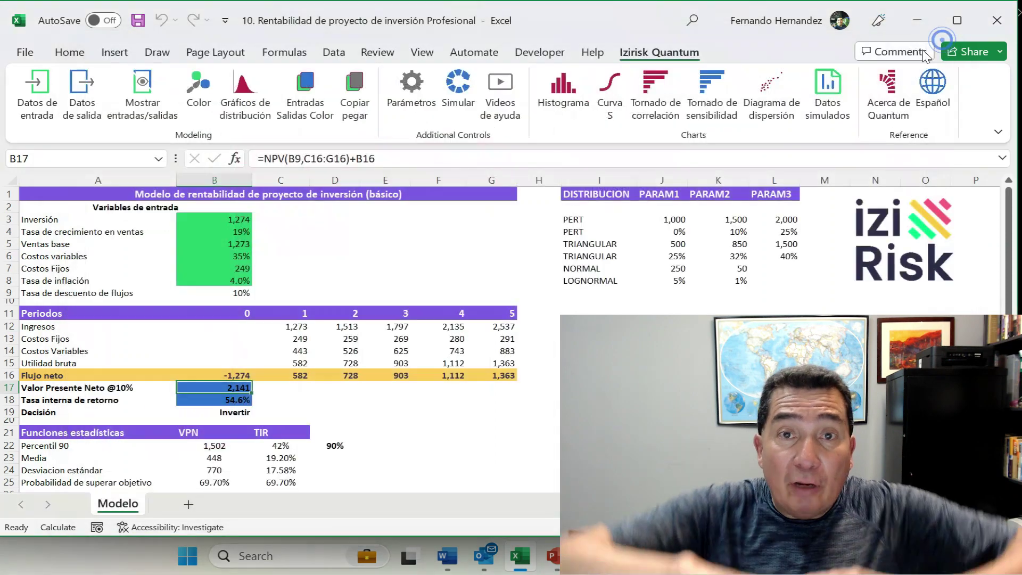
Select the Inversión input in B3 and display the product and version information for Izirisk Quantum
left_click(226, 218)
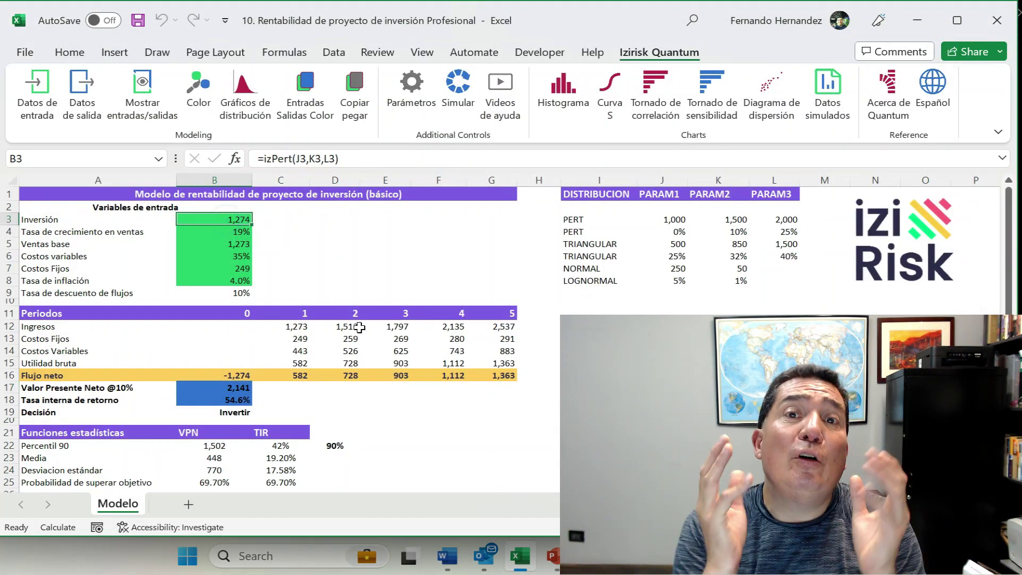
left_click(898, 113)
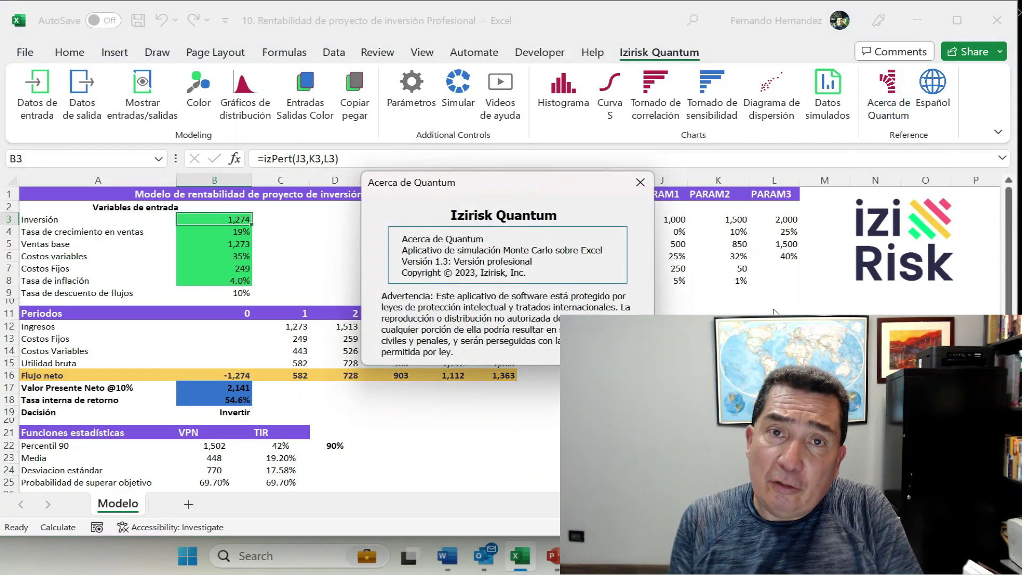